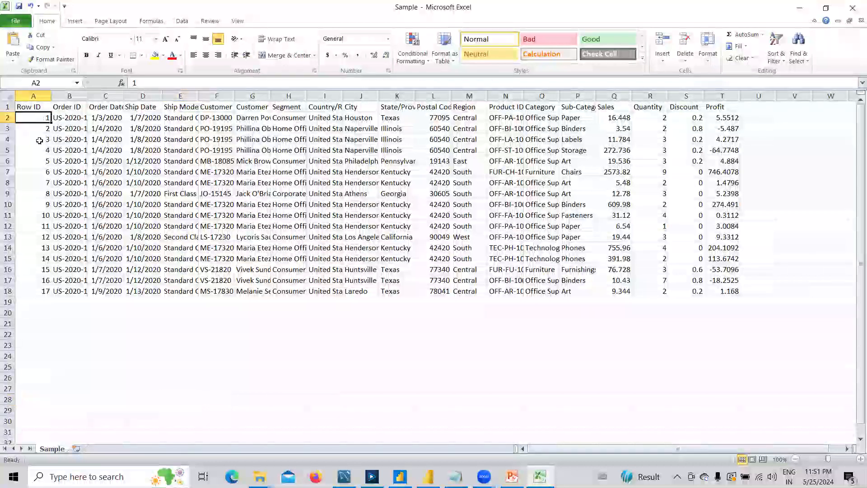
Widen the Ship Mode column to fit 'Standard Class' and select the data table.
click(223, 334)
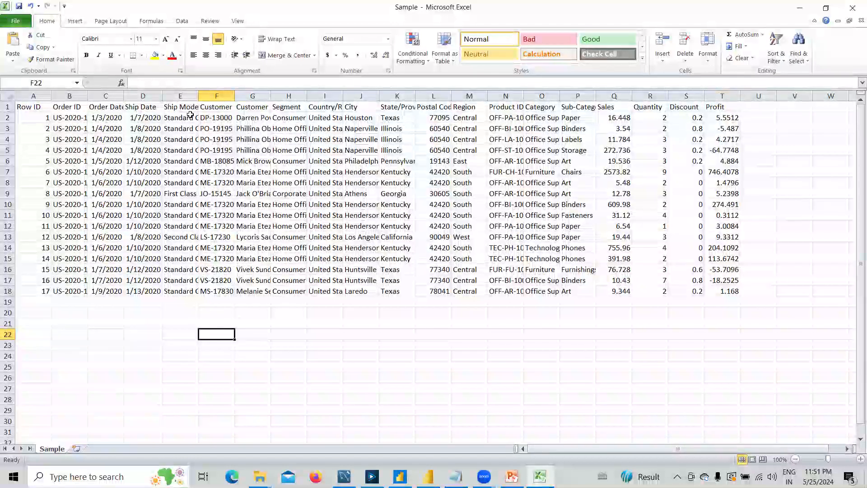
double_click(198, 96)
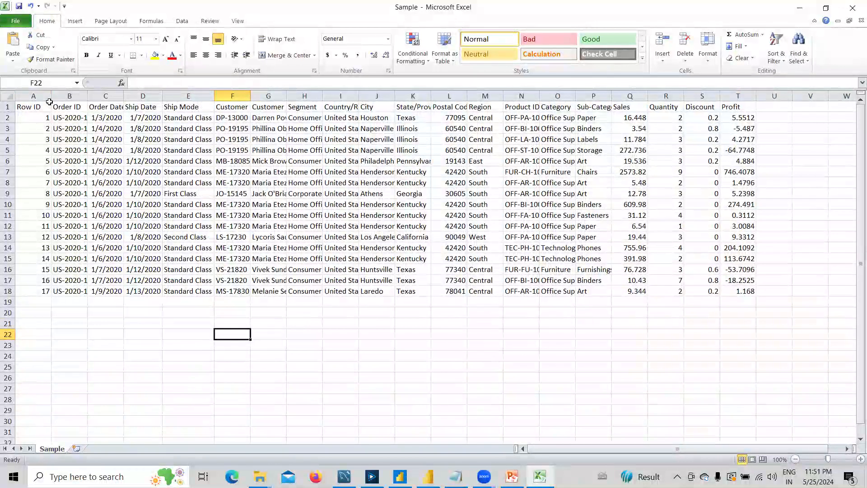
drag(36, 105, 751, 292)
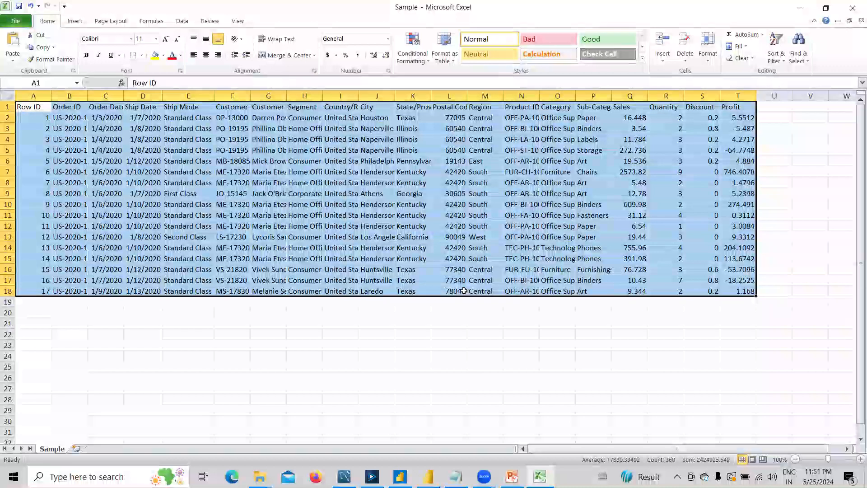
click(338, 365)
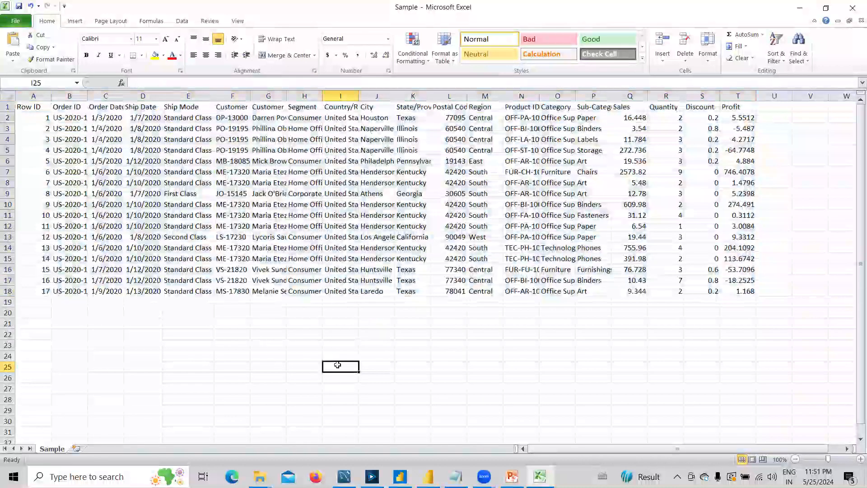
drag(33, 107, 716, 290)
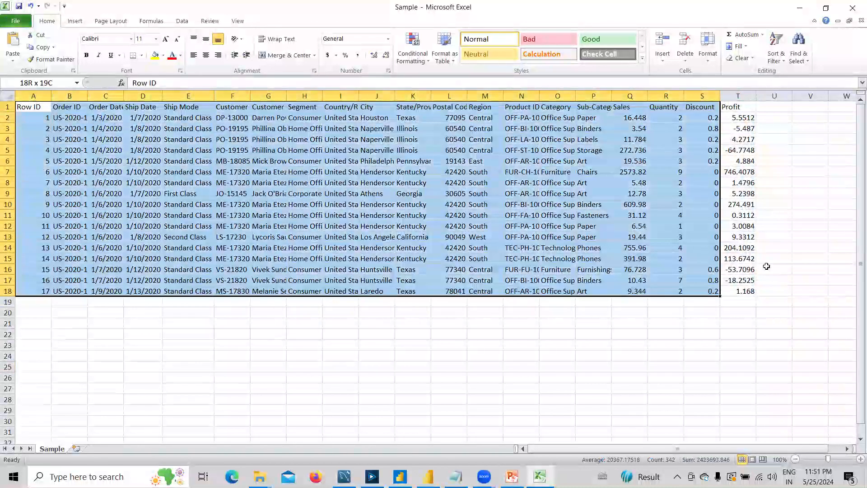
Close the Sample workbook without saving and return to MySQL Workbench.
click(852, 13)
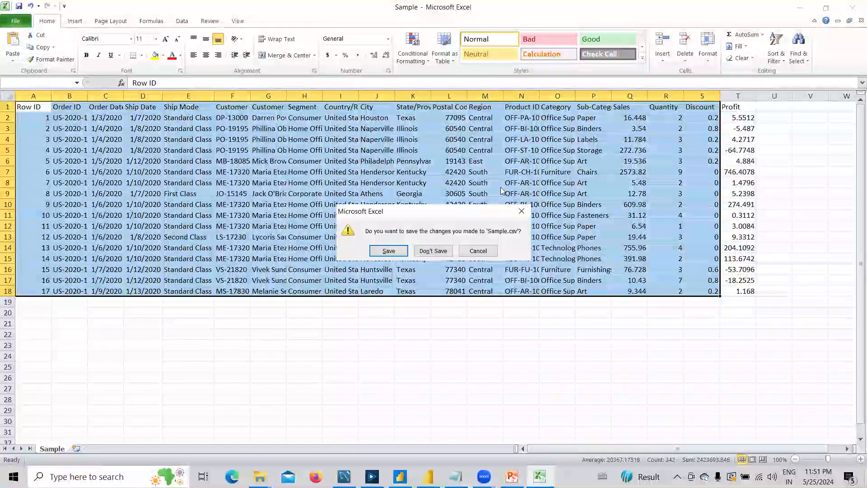
click(432, 249)
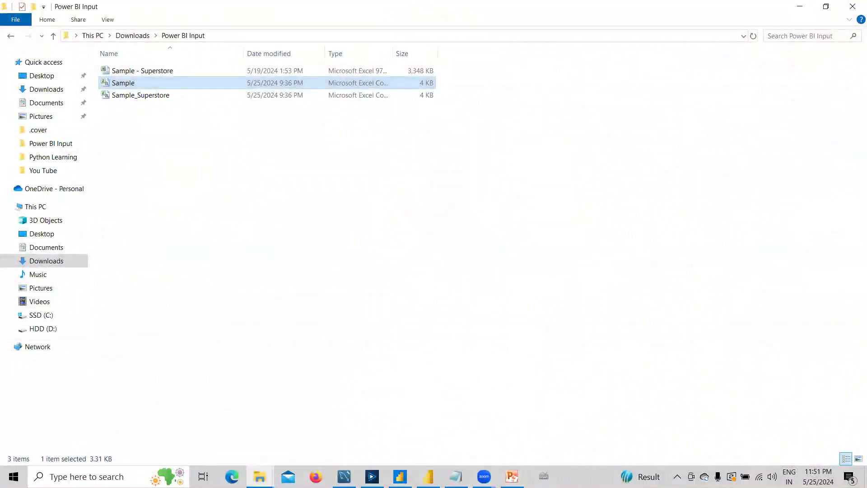
click(344, 476)
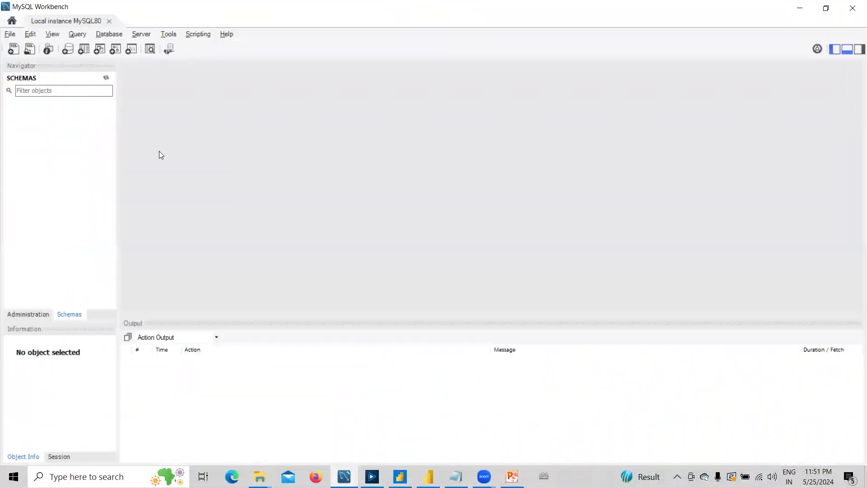
Choose Create Schema from the Schemas list menu to open the new_schema editor.
right_click(59, 108)
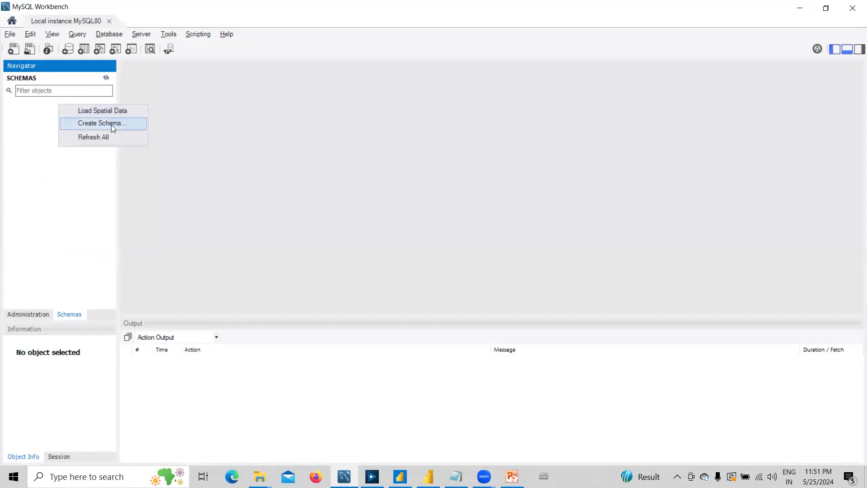
click(225, 120)
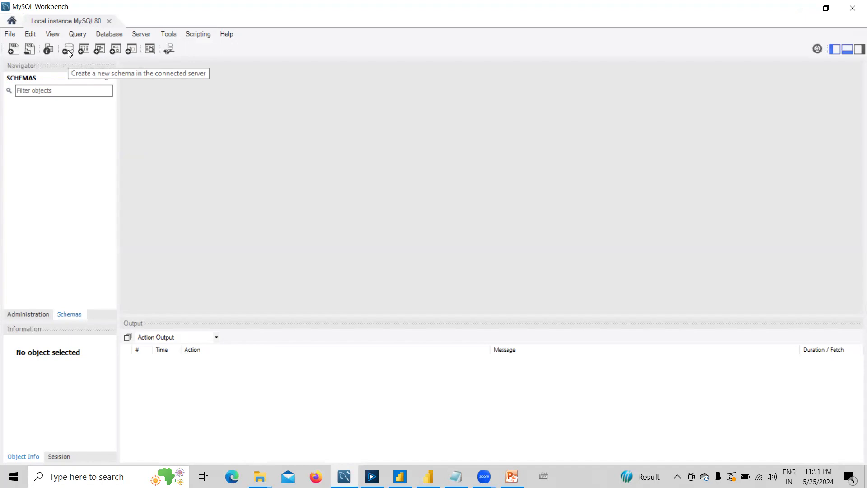
right_click(63, 118)
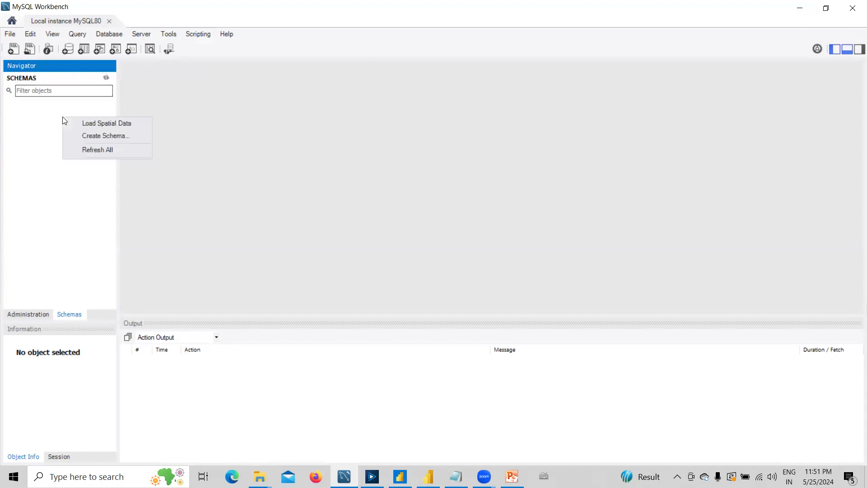
click(94, 137)
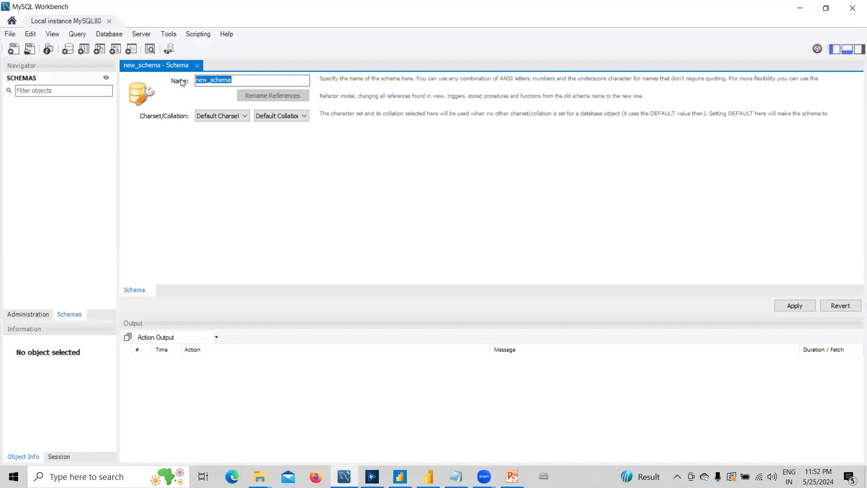
Name the schema 'Sample', accept the lowercase notice, and apply the CREATE SCHEMA `sample` script.
text(Sample)
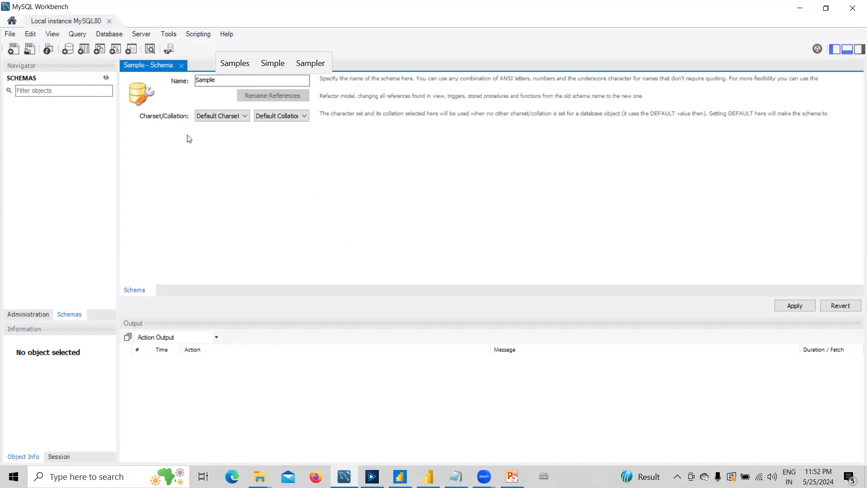
click(794, 307)
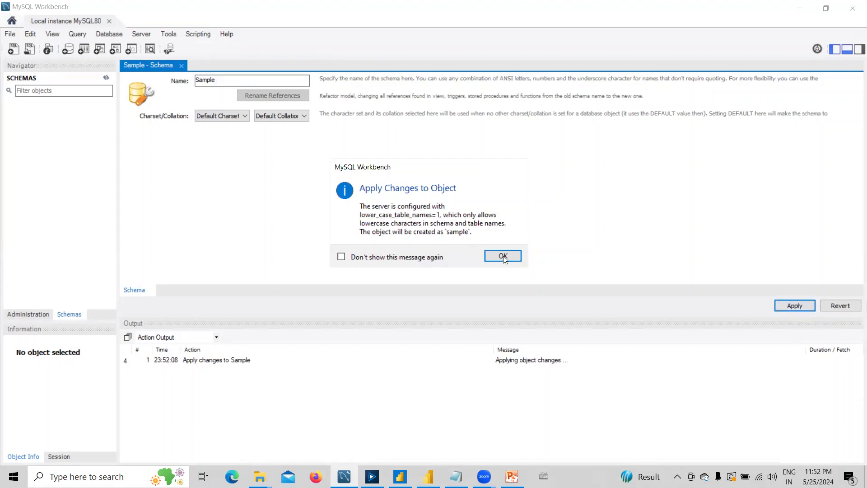
click(503, 255)
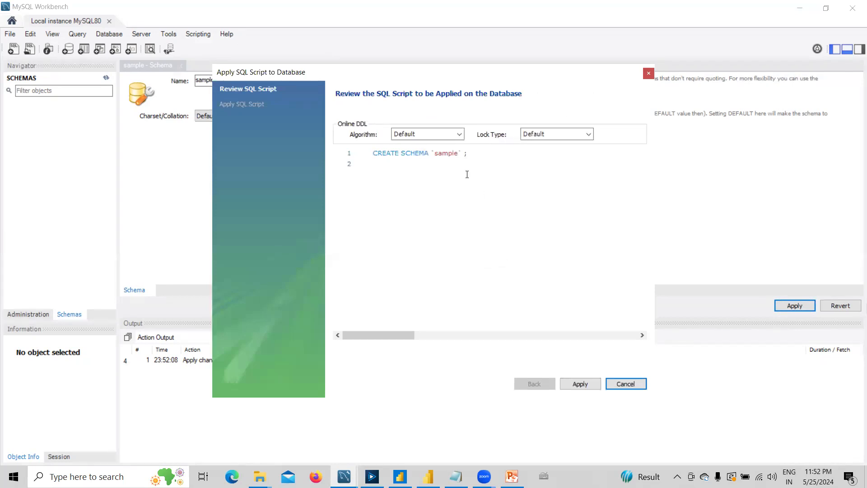
click(594, 385)
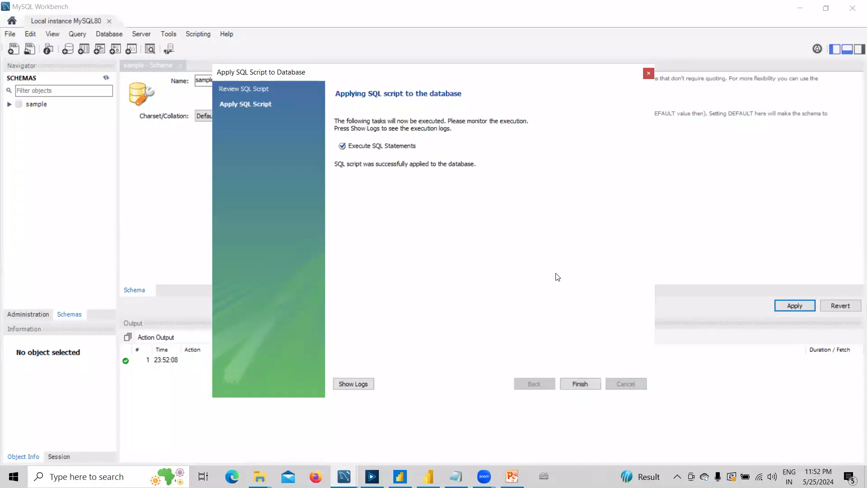
click(594, 382)
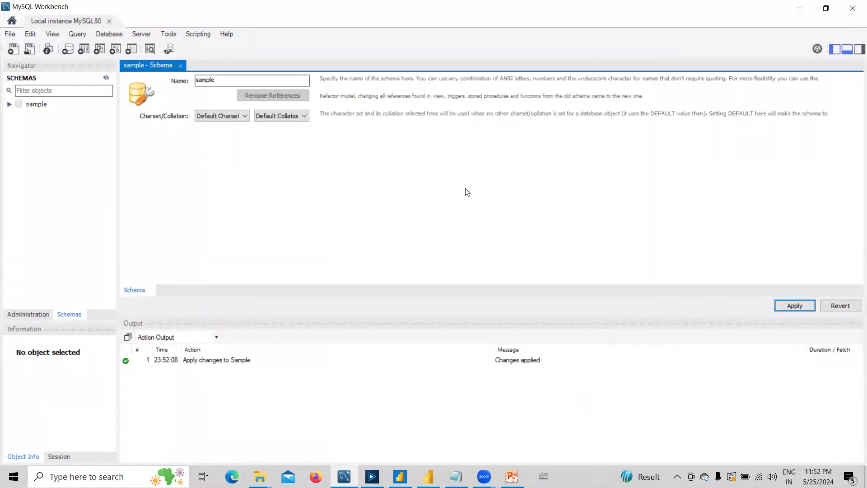
Expand the sample schema and bring up the context menu on its Tables group.
click(10, 104)
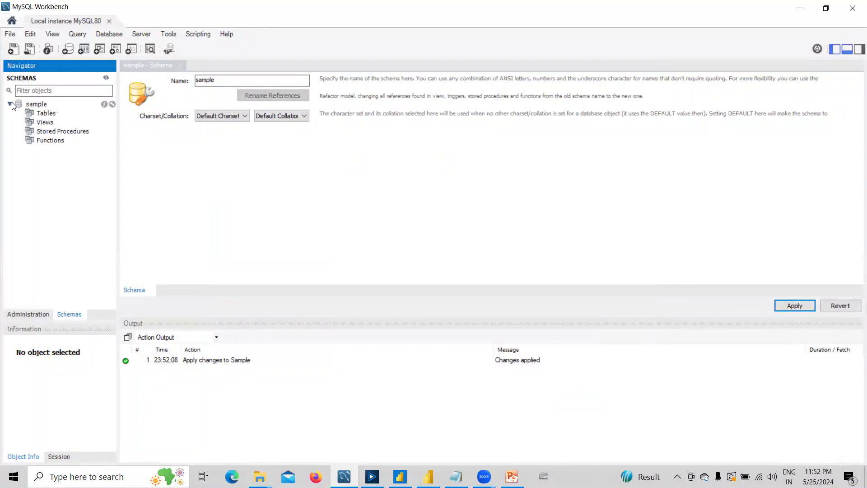
click(45, 114)
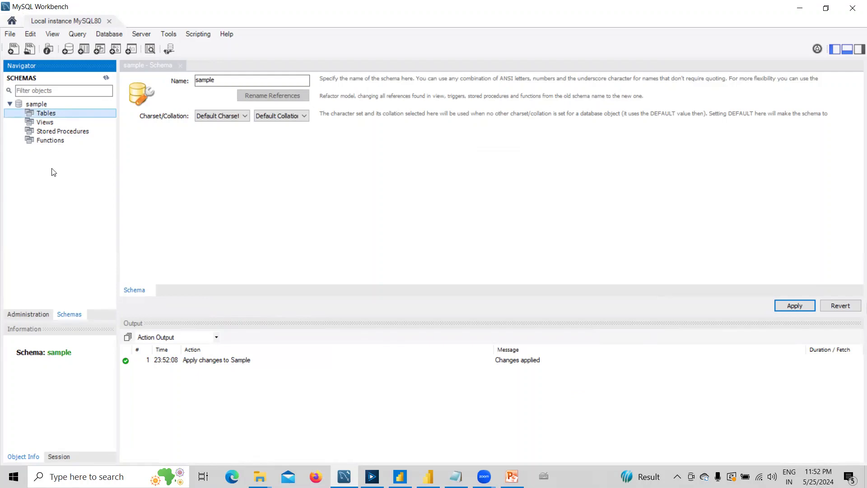
right_click(51, 118)
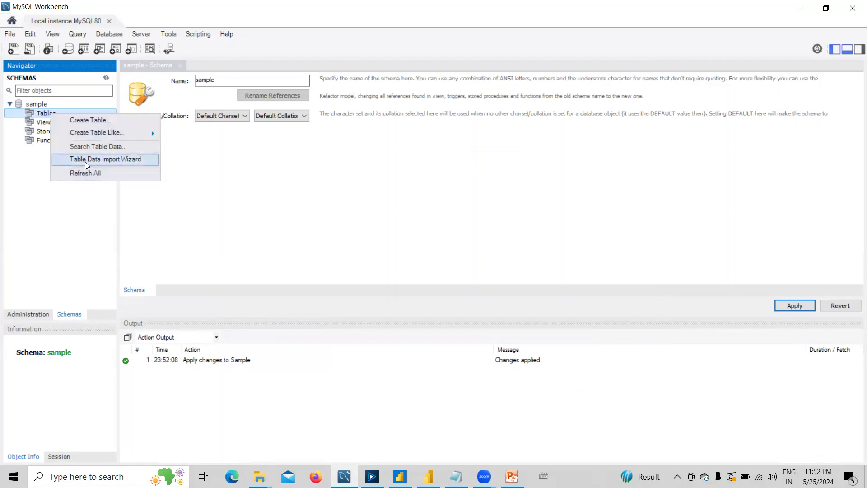
Start the Table Data Import Wizard with Sample.csv as the CSV source file.
click(120, 163)
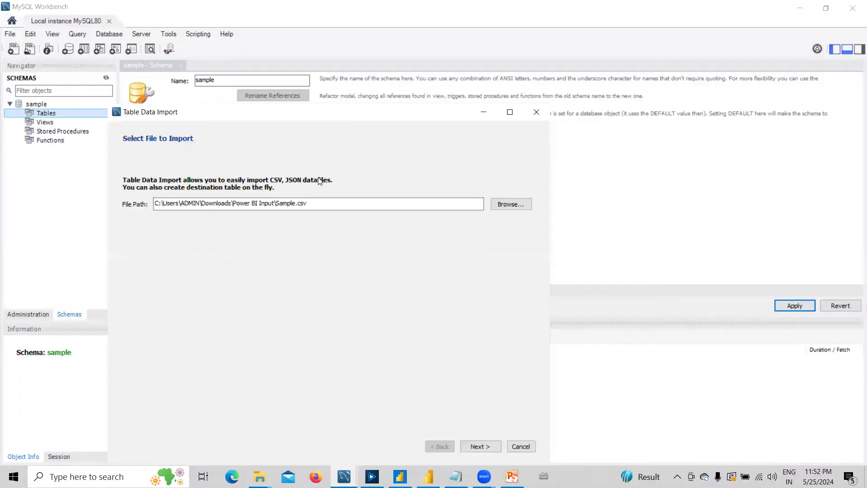
drag(268, 116, 422, 53)
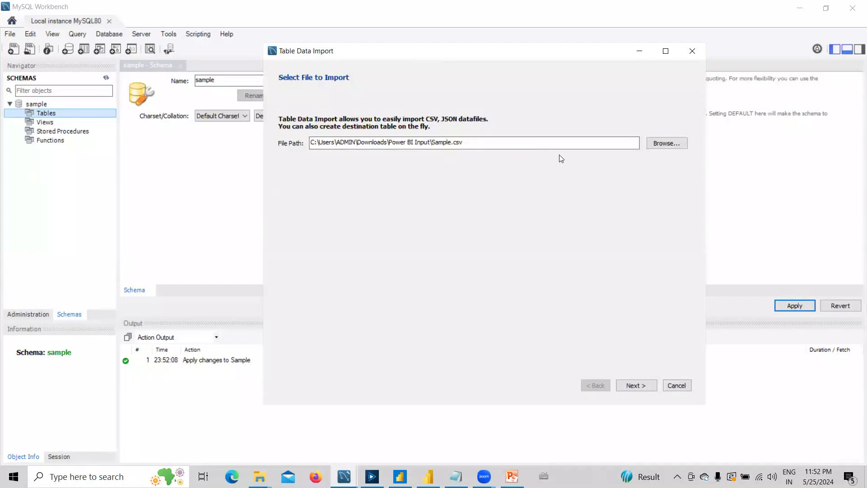
click(662, 143)
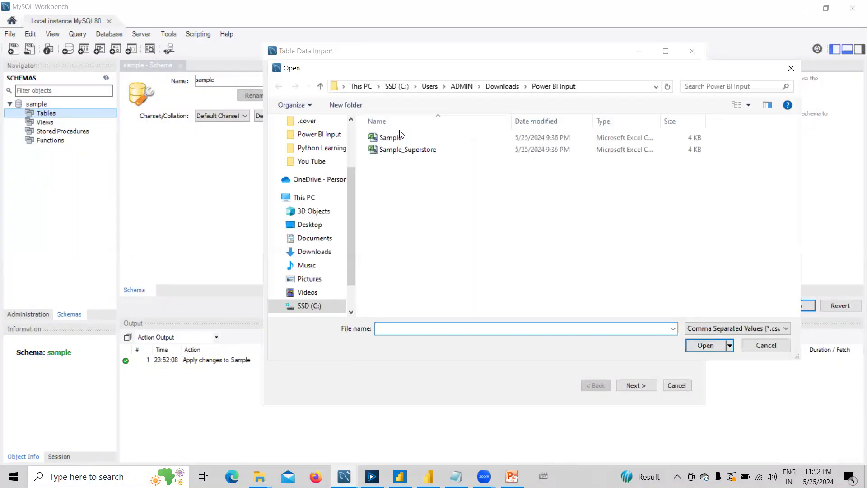
click(386, 139)
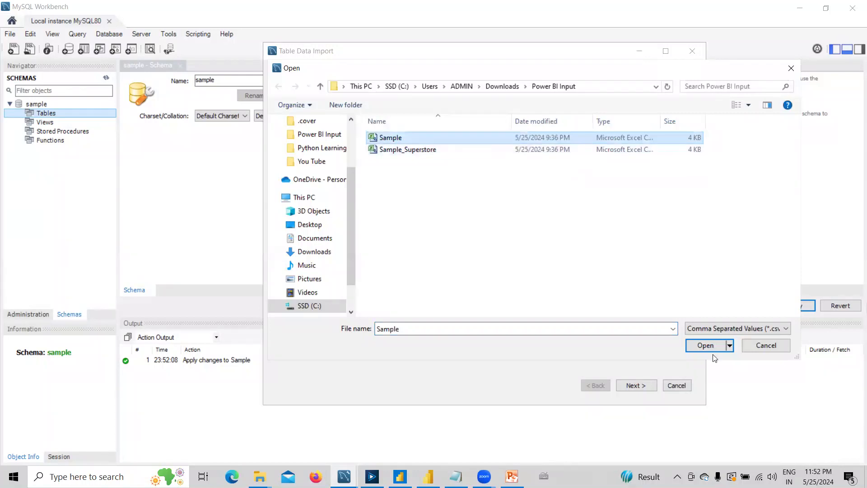
click(727, 329)
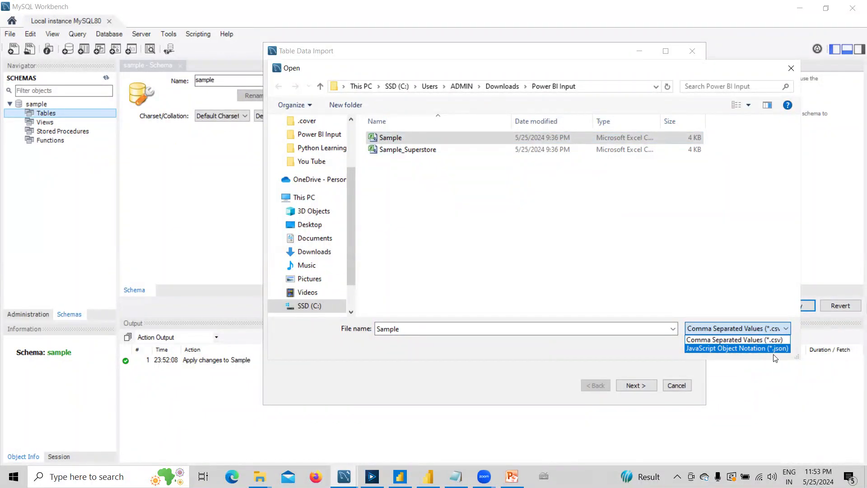
click(730, 343)
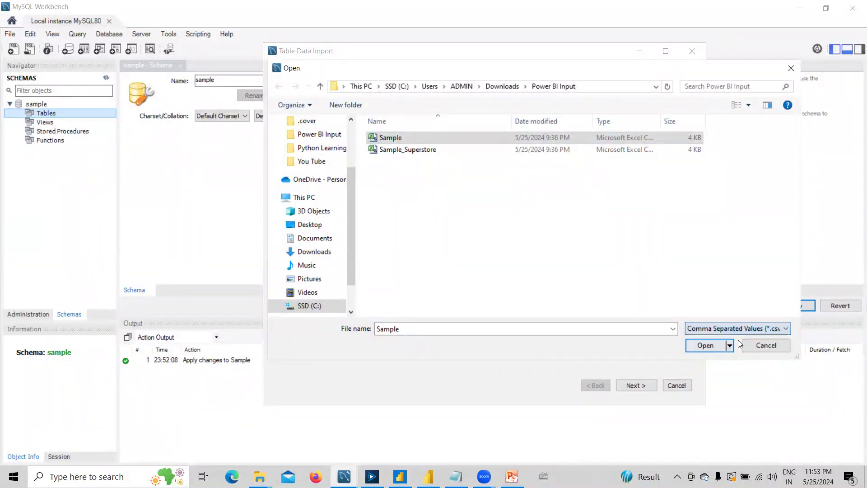
click(704, 345)
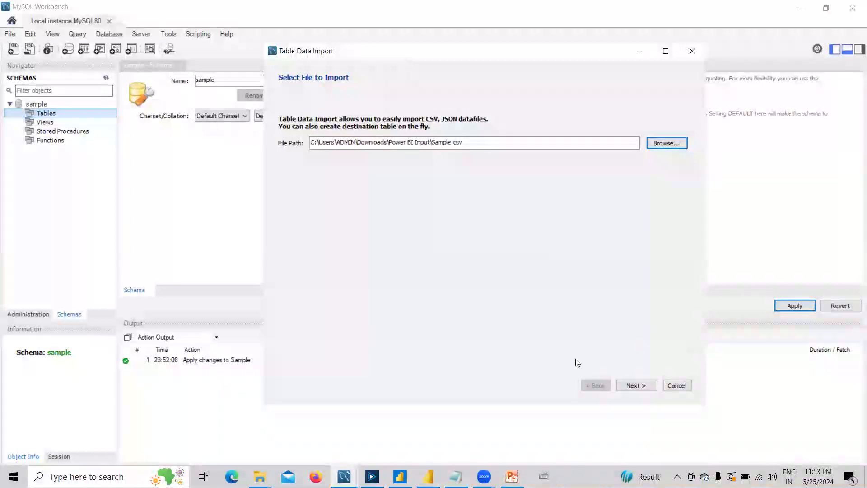
click(635, 385)
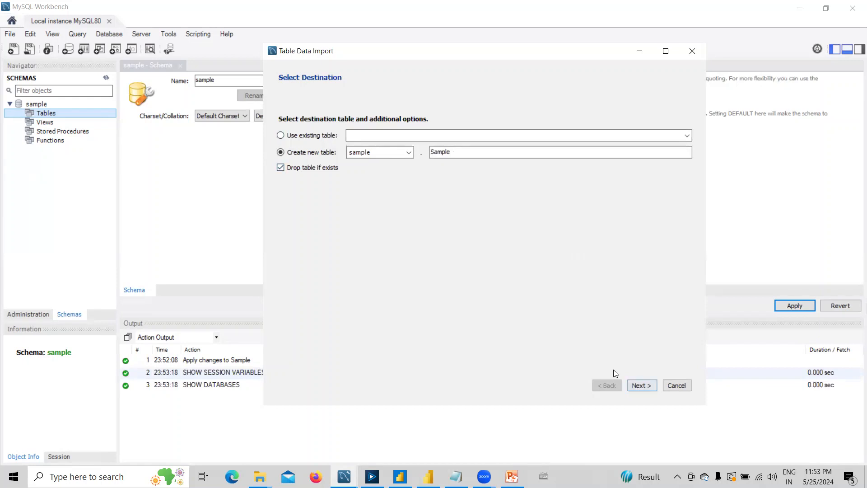
Accept new table sample.Sample as destination and keep Row ID as int.
click(647, 384)
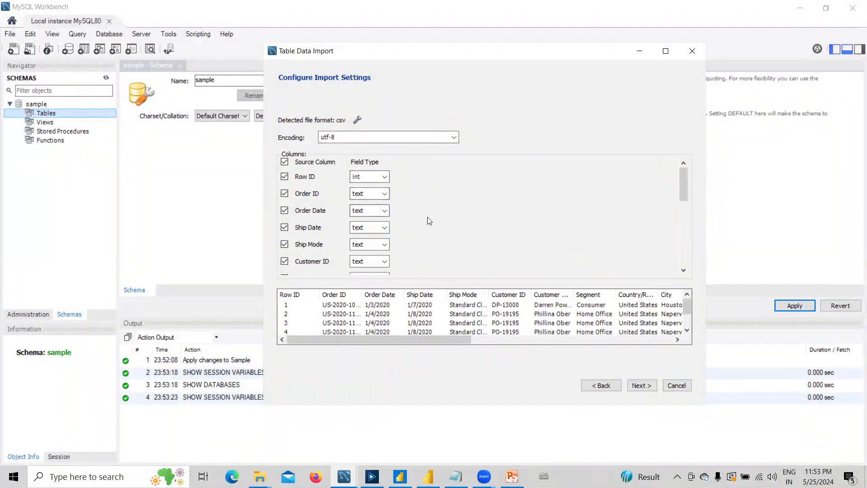
click(384, 177)
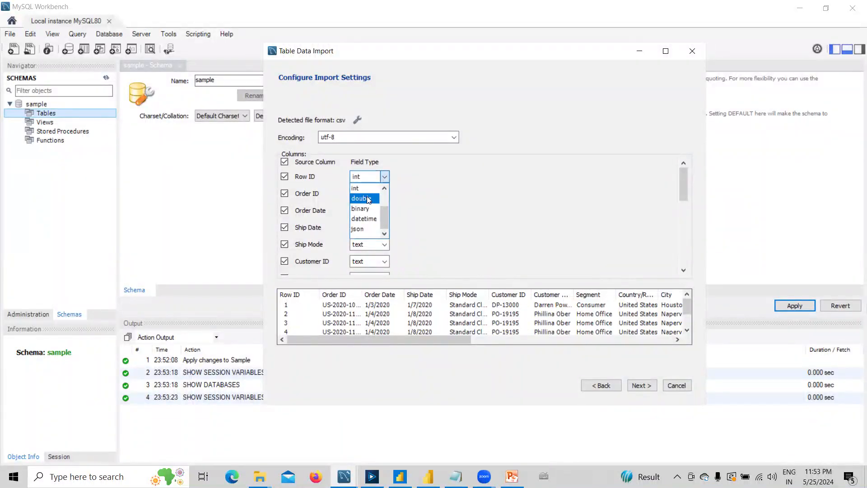
click(364, 192)
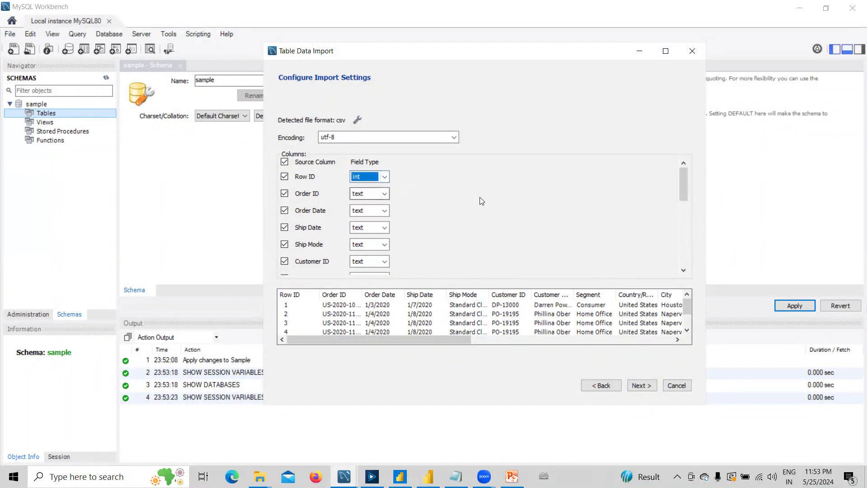
Review the remaining column types and advance to the Import Data step.
scroll(540, 239, down, 1)
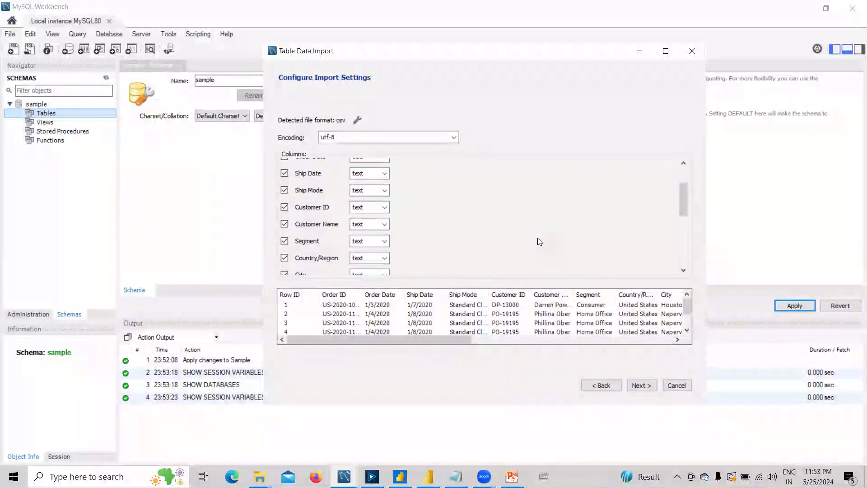
scroll(539, 242, down, 2)
scroll(539, 241, down, 2)
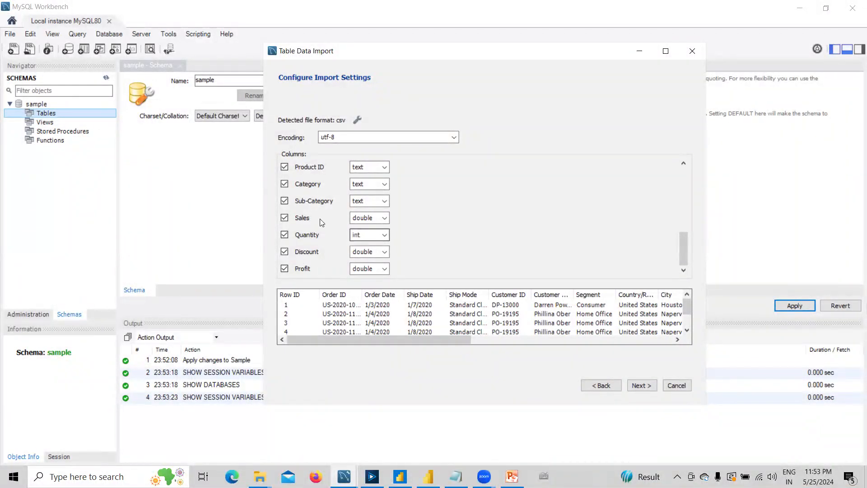
scroll(479, 226, up, 2)
scroll(492, 225, up, 3)
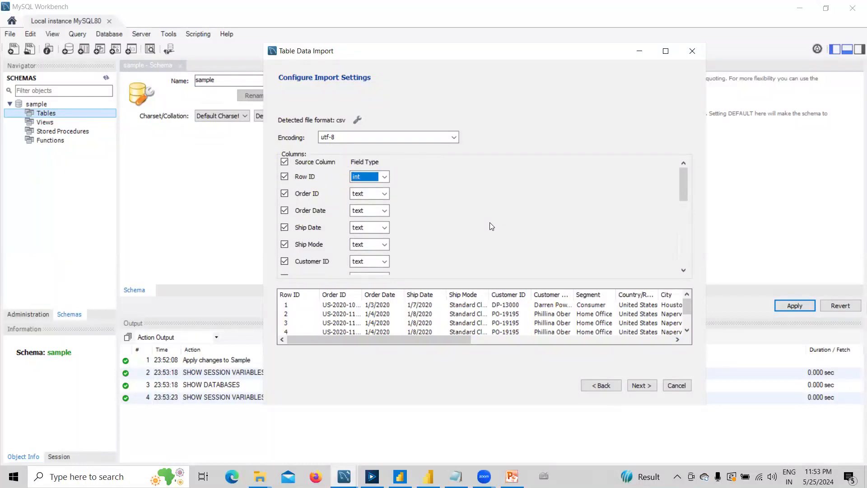
drag(368, 338, 642, 343)
click(637, 384)
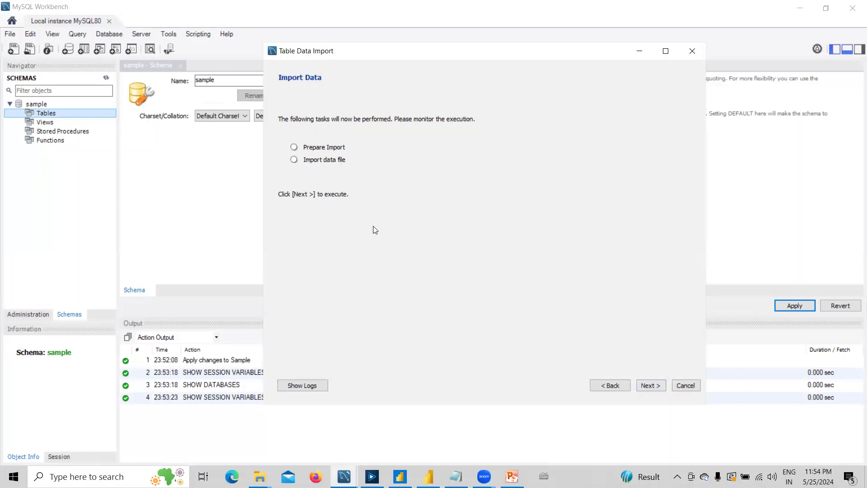
Run the import into sample.sample, confirm 17 records imported, and finish the wizard.
click(649, 385)
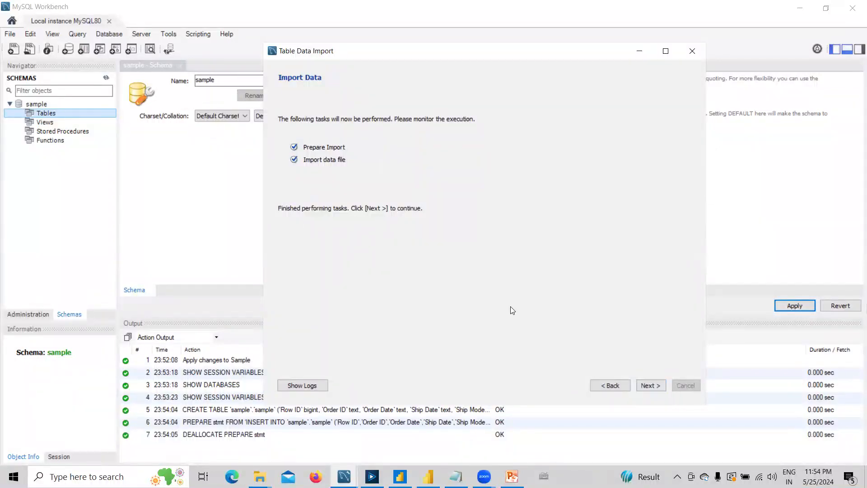
click(654, 386)
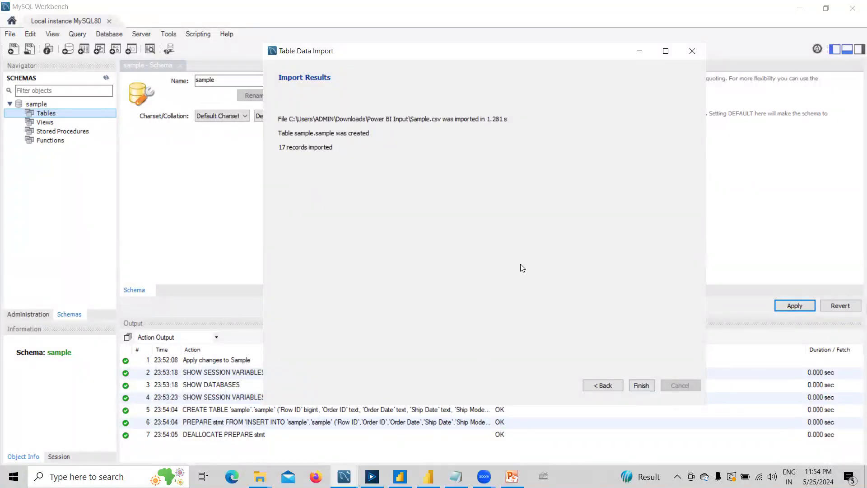
click(640, 385)
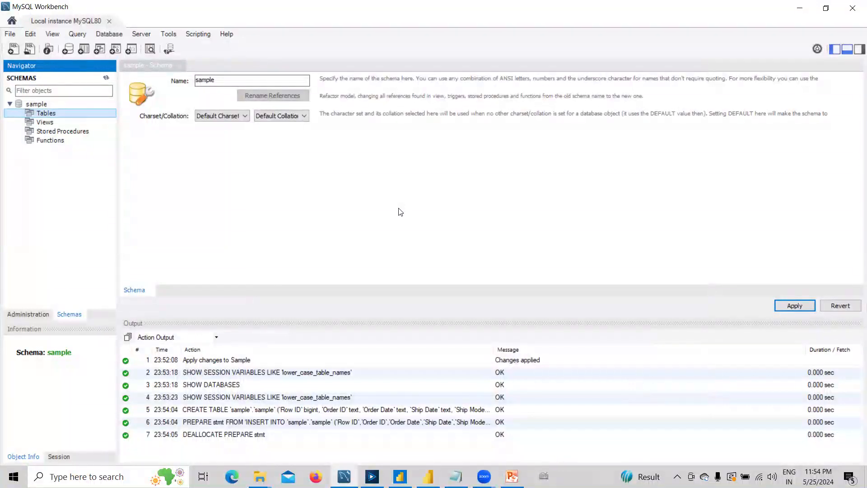
Refresh all schemas and expand the sample schema's Tables group.
right_click(68, 164)
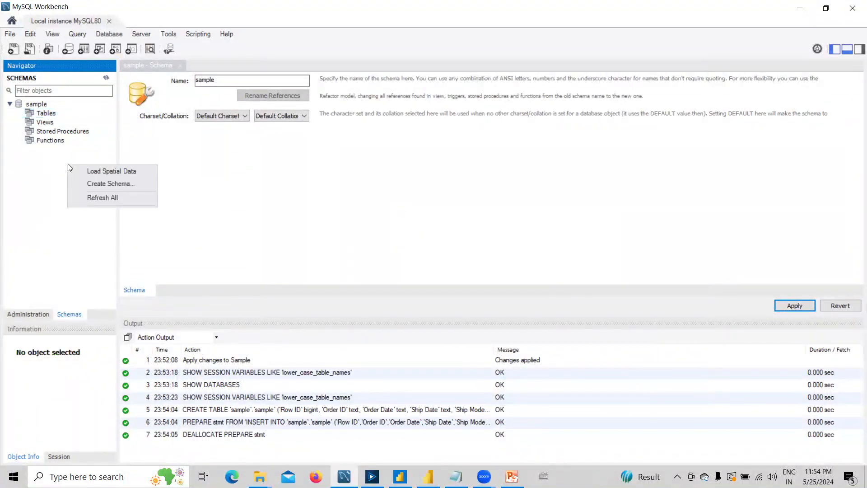
click(100, 198)
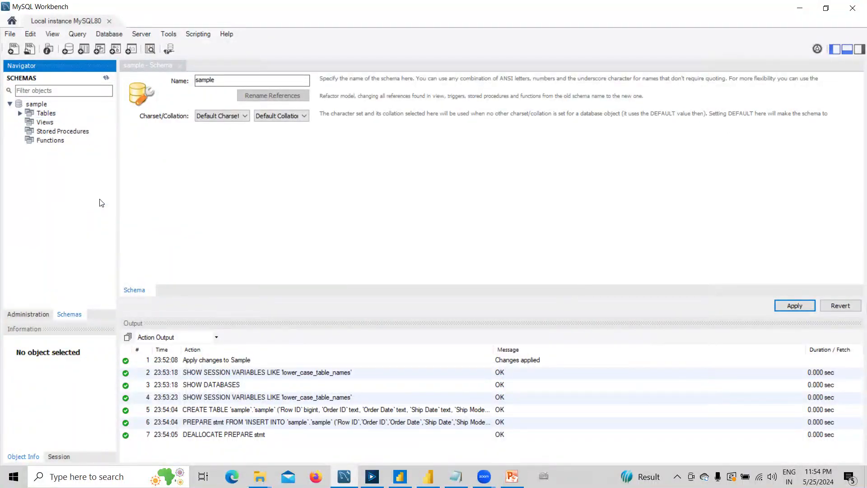
click(18, 113)
click(20, 113)
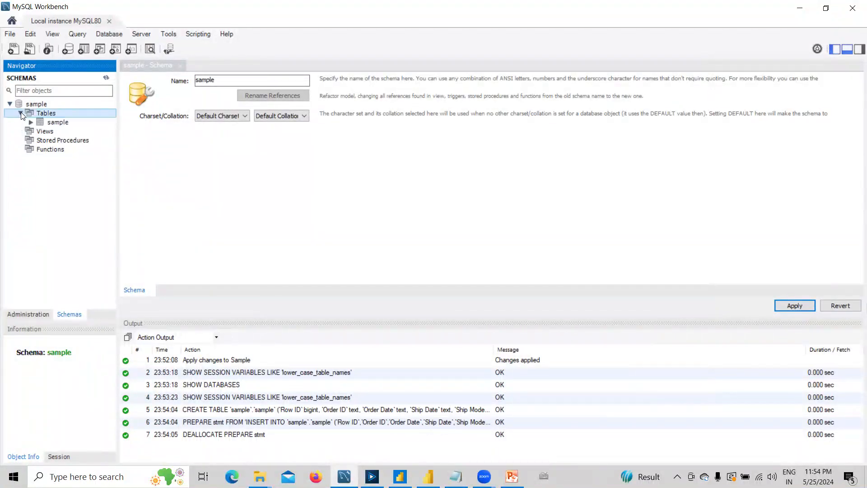
Select all rows of sample.sample and scroll through the 17-row result grid.
click(77, 125)
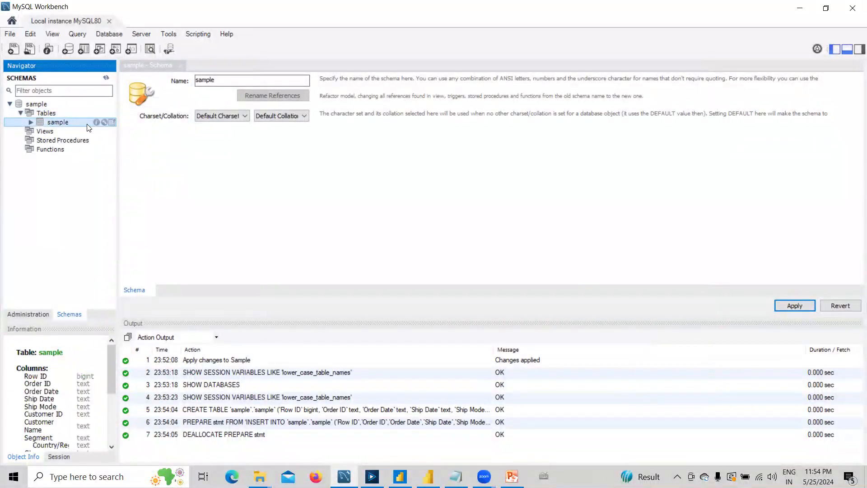
click(111, 122)
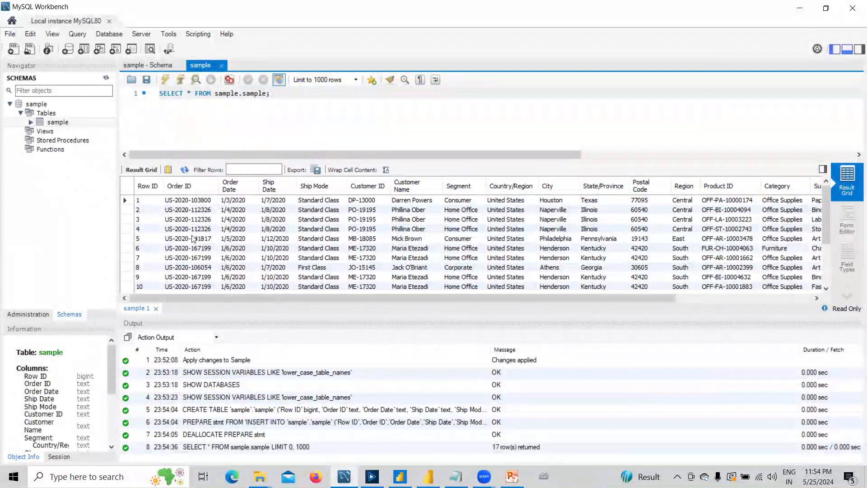
mouse_move(162, 298)
mouse_down()
mouse_move(183, 293)
mouse_move(162, 294)
mouse_up()
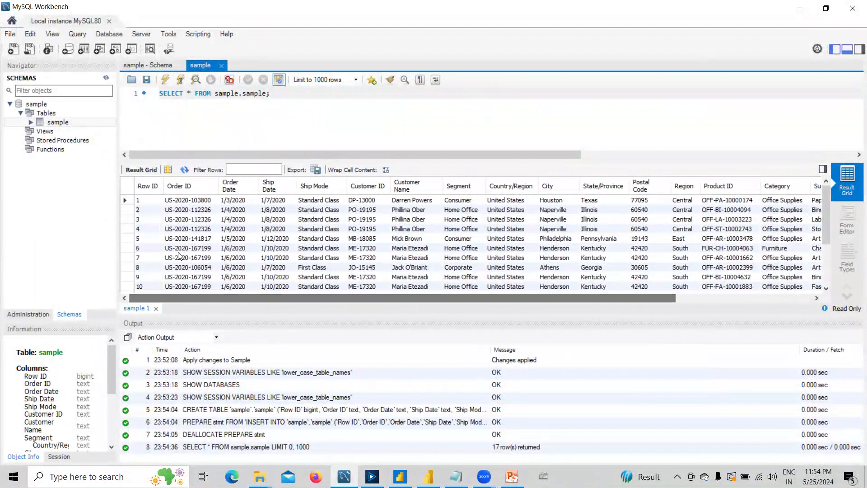
scroll(235, 249, down, 3)
scroll(236, 249, up, 3)
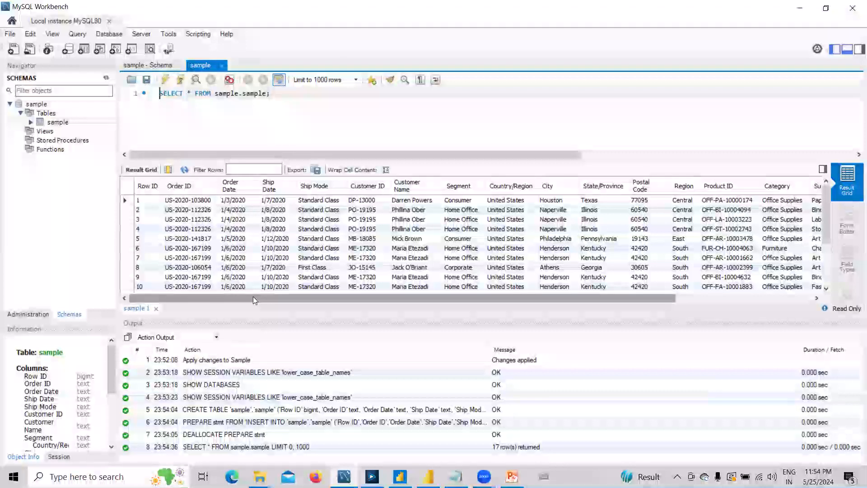
click(512, 476)
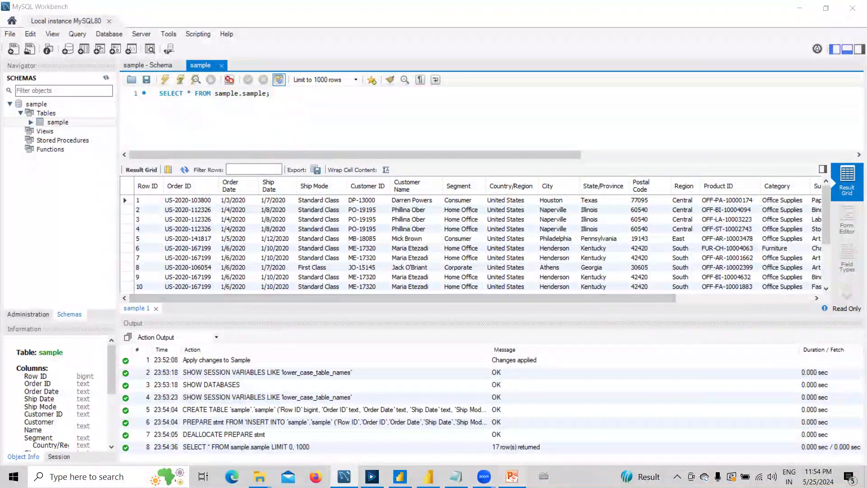
Highlight the 'Install ODBC Driver' bullet, then move to Alteryx's empty New Workflow2.
drag(244, 214, 327, 219)
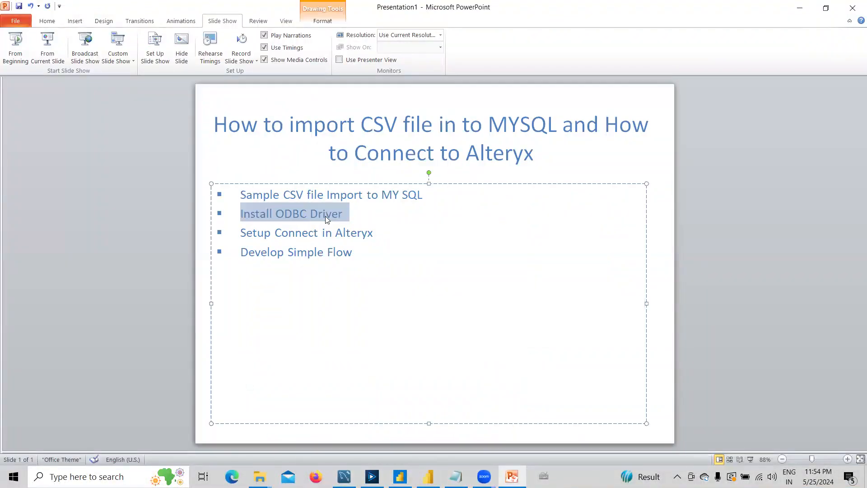
key(alt+Tab)
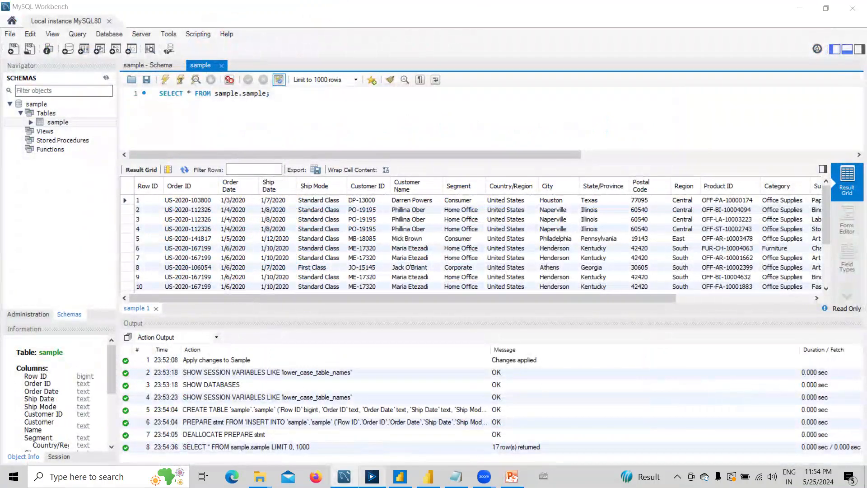
click(372, 477)
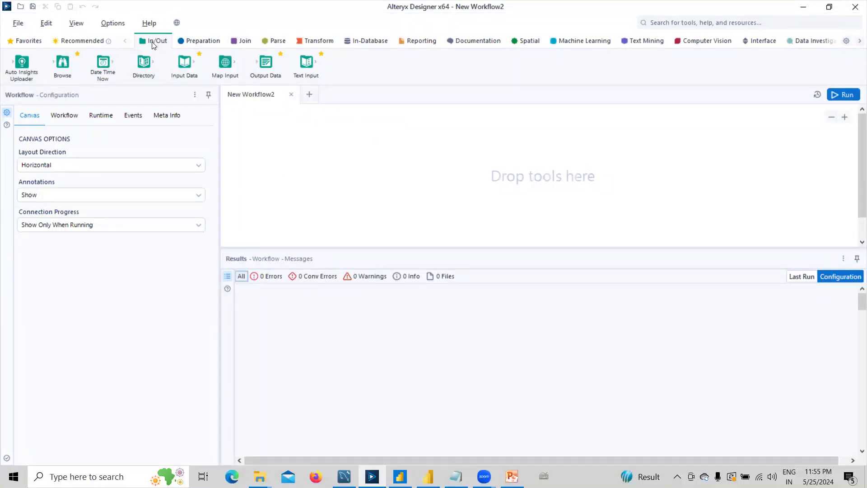
Place an Input Data tool, clear recent connections, and begin a MySQL quick connect.
drag(180, 68, 295, 158)
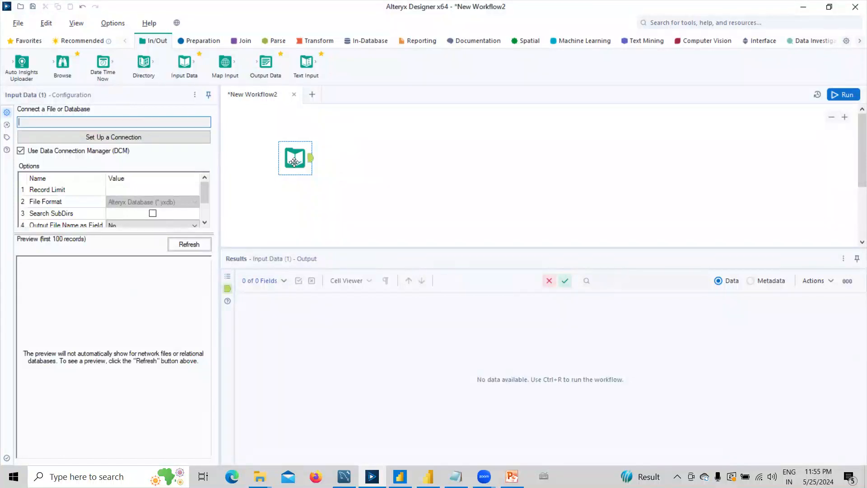
click(112, 137)
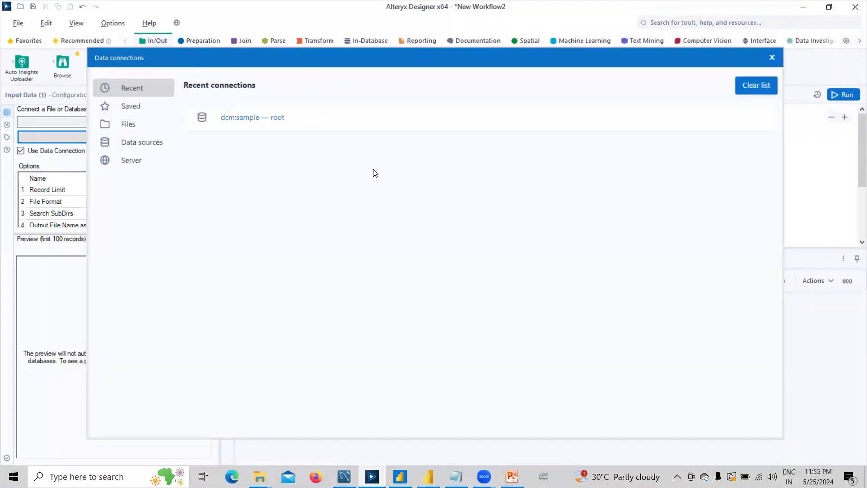
click(750, 87)
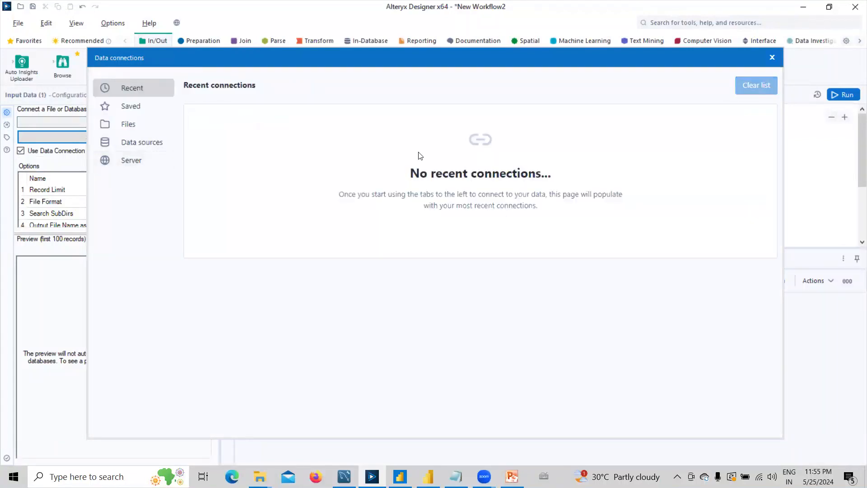
click(121, 145)
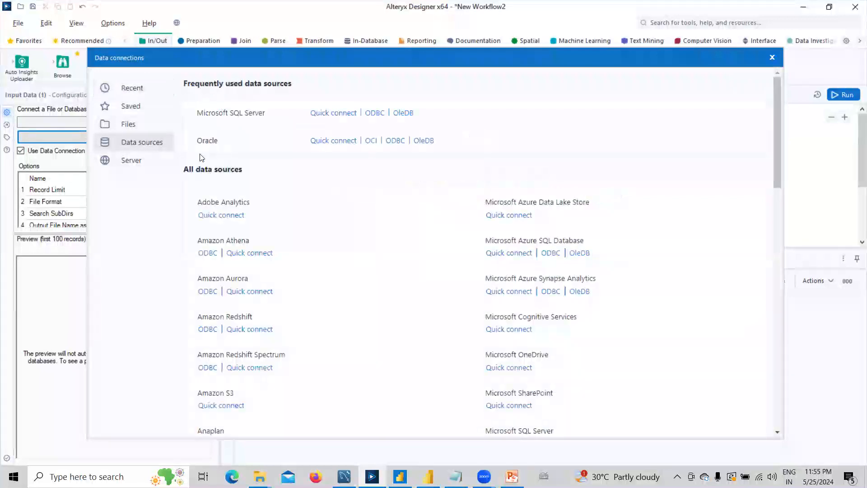
scroll(605, 325, down, 4)
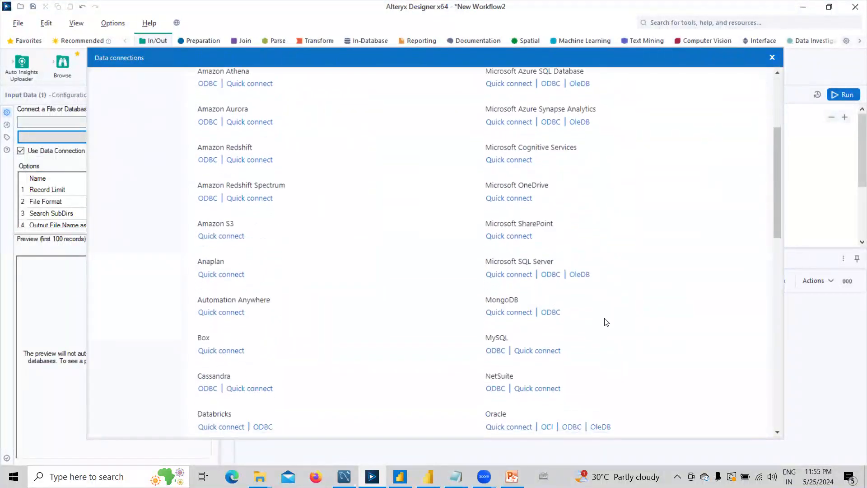
scroll(587, 256, down, 3)
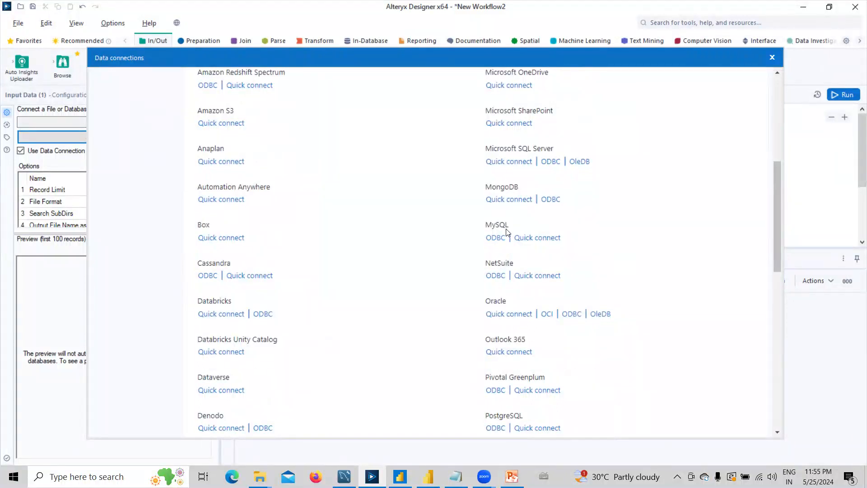
click(552, 239)
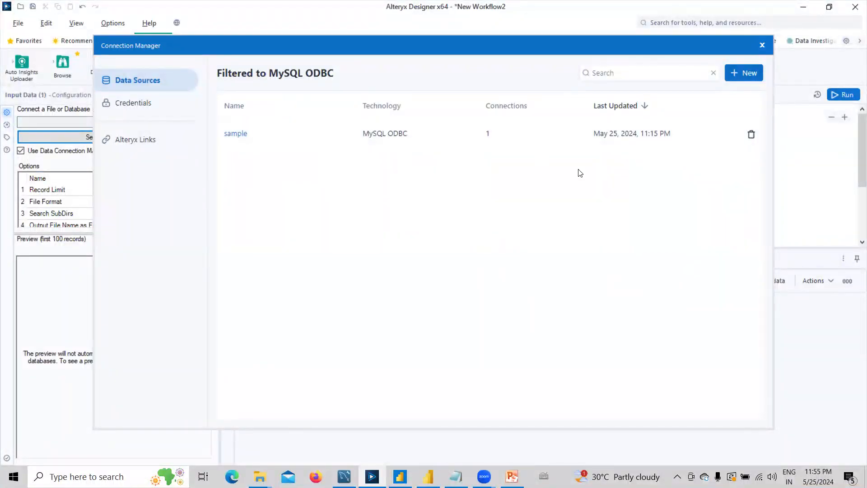
Delete the existing sample data source and start a new MySQL ODBC data source.
click(751, 135)
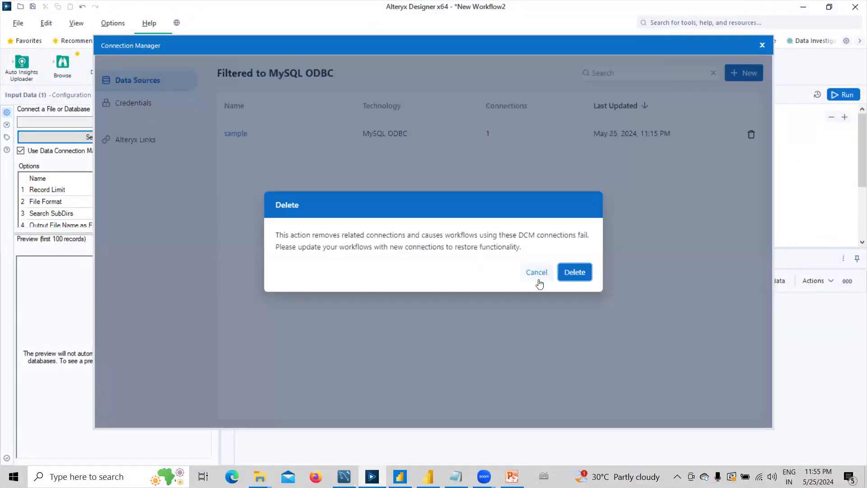
click(573, 272)
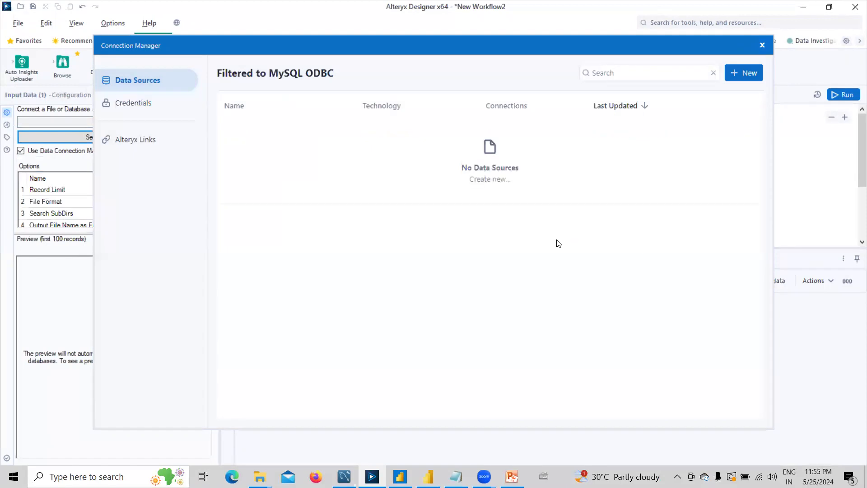
click(743, 75)
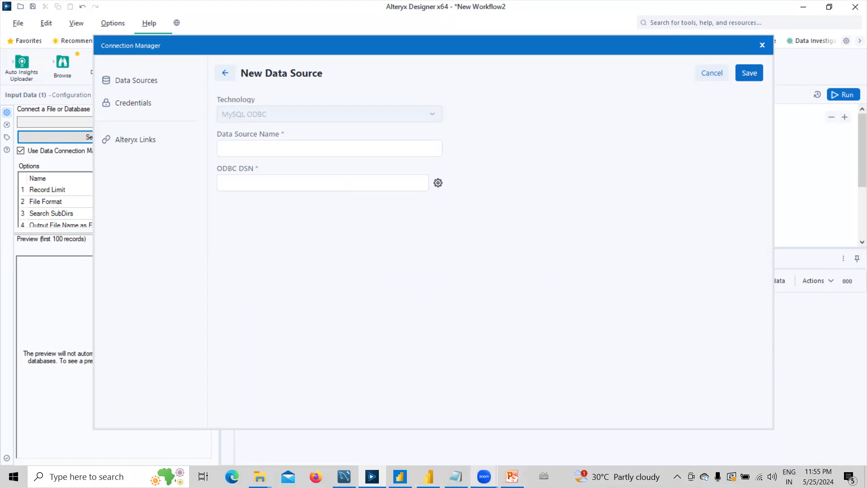
Copy the MySQL connector download URL from the Notepad notes, then minimize Notepad.
click(456, 476)
drag(438, 103, 223, 106)
key(ctrl+c)
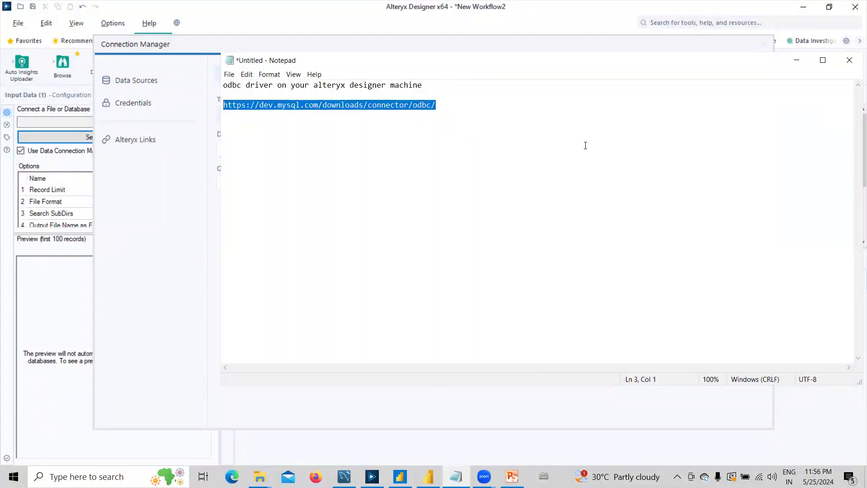
click(797, 61)
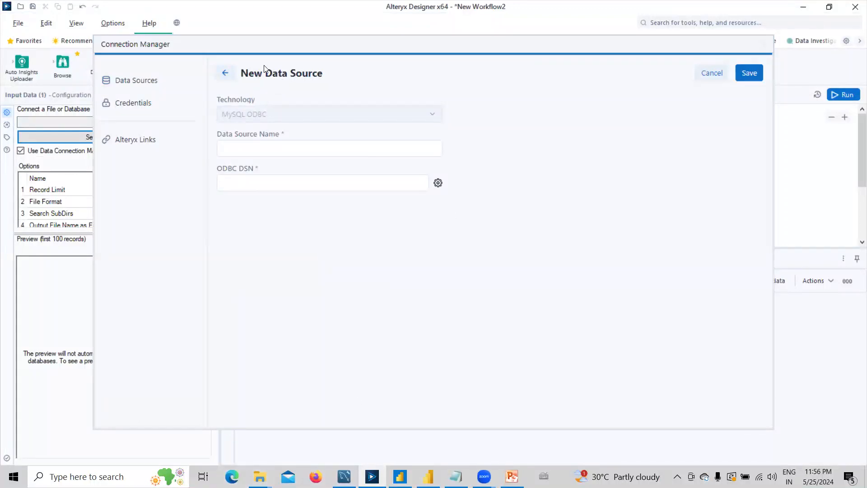
Load dev.mysql.com/downloads/connector/odbc/ and download and open the 8.4.0 Windows 64-bit MSI without signing in.
click(233, 34)
key(ctrl+v)
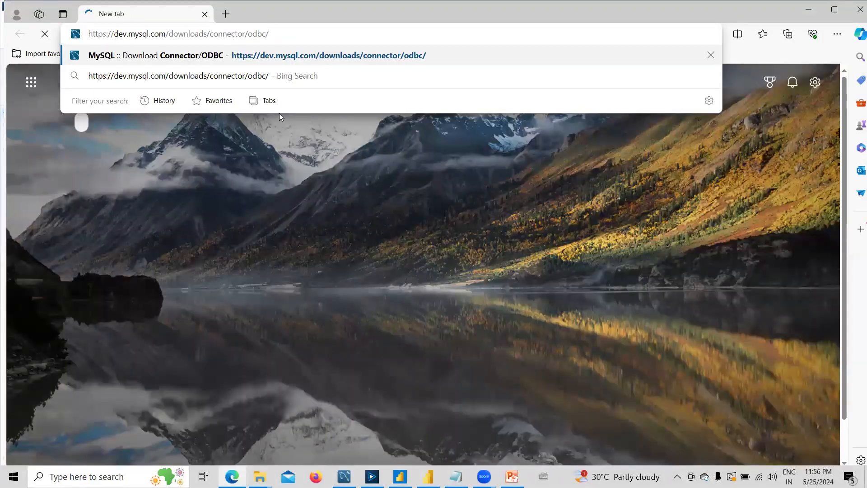
key(Return)
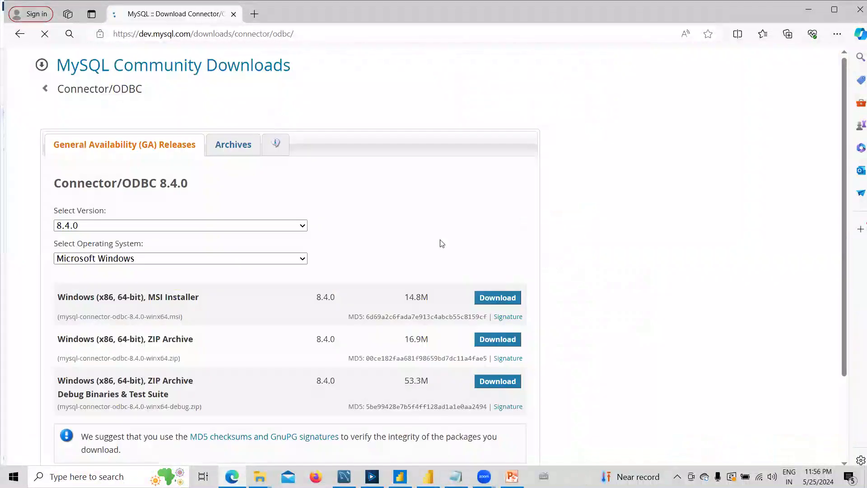
scroll(637, 267, down, 3)
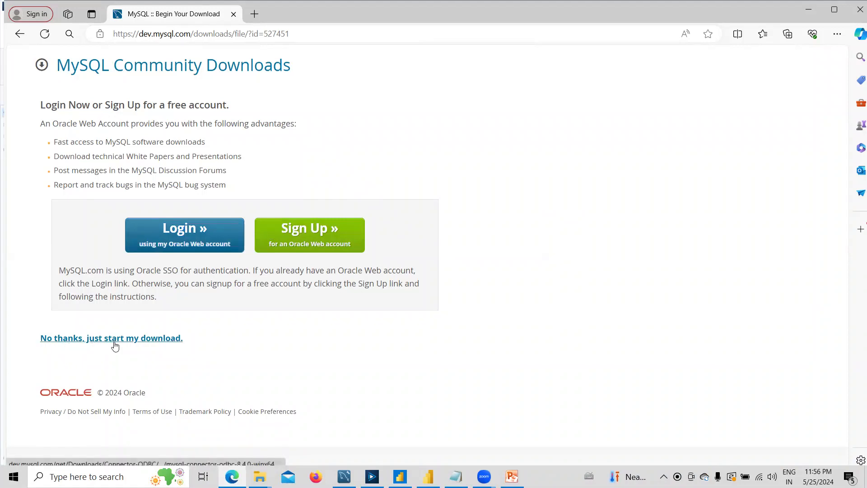
click(115, 343)
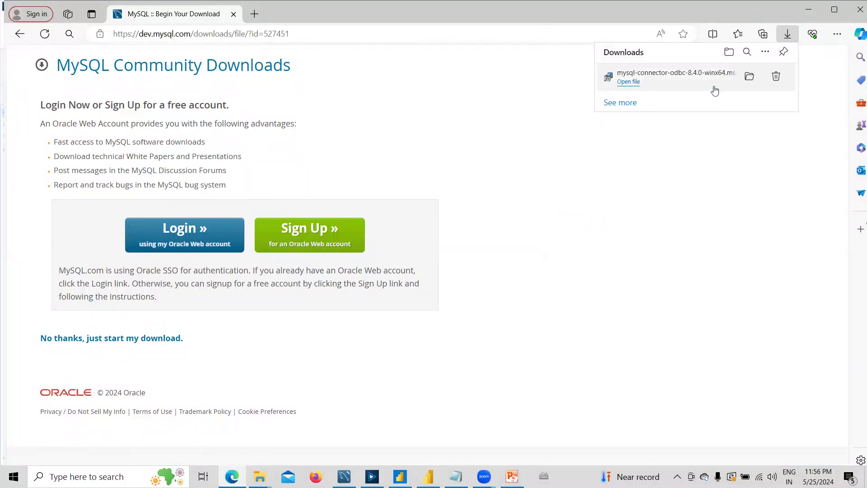
click(715, 90)
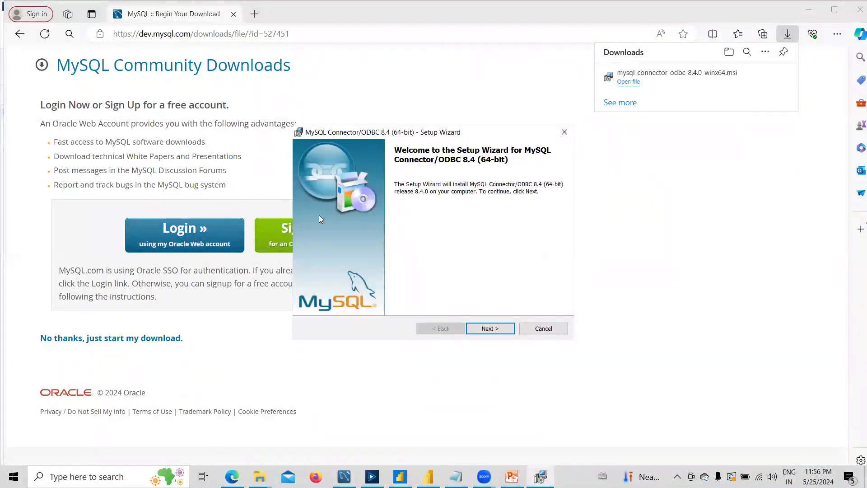
Install Connector/ODBC 8.4 (64-bit) with the license accepted and the Typical setup, then finish.
click(489, 328)
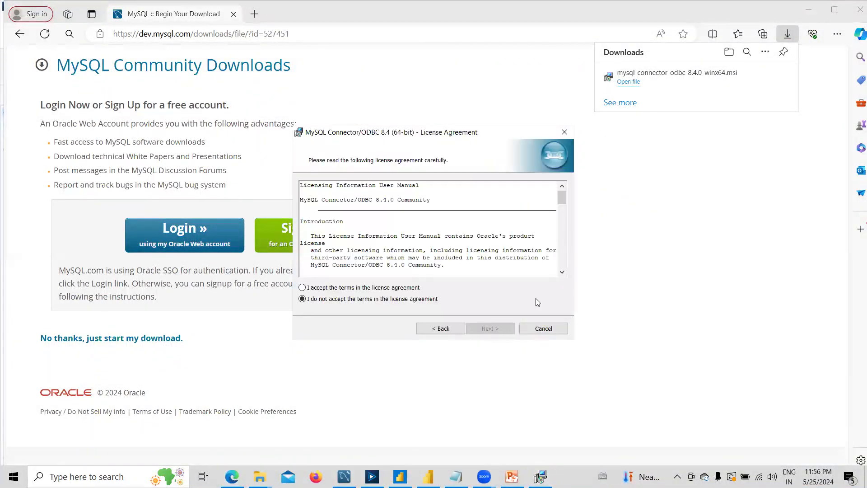
click(302, 287)
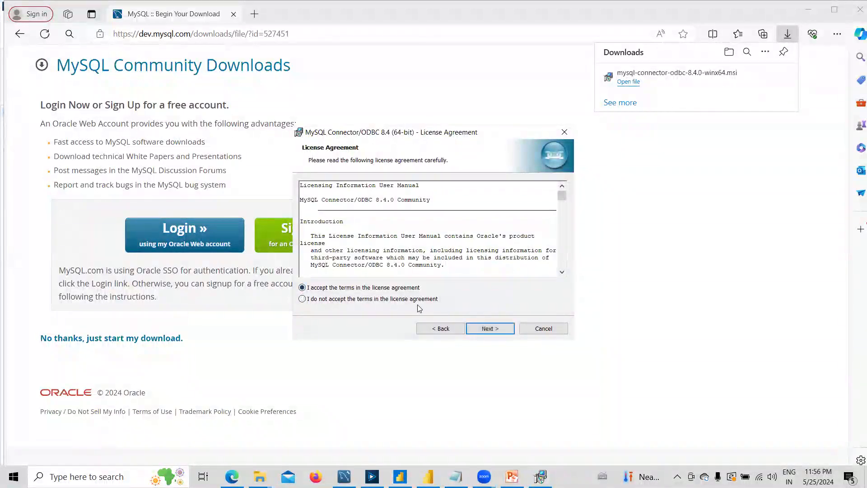
click(489, 329)
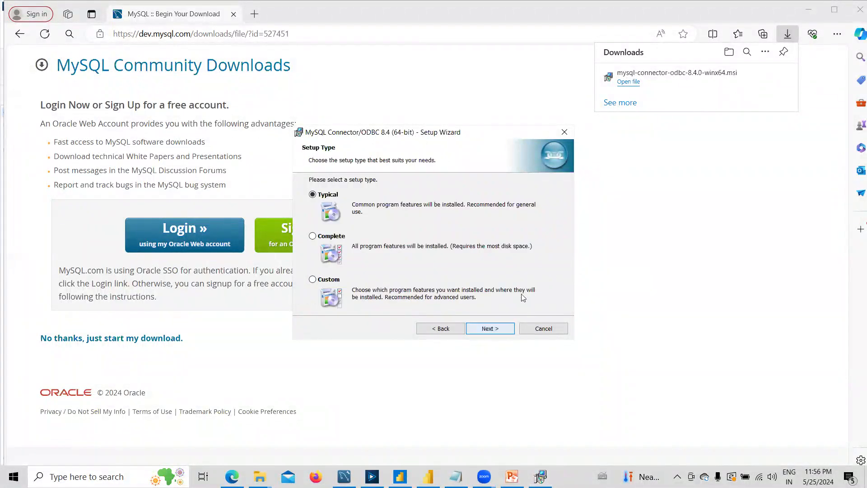
click(500, 328)
click(506, 328)
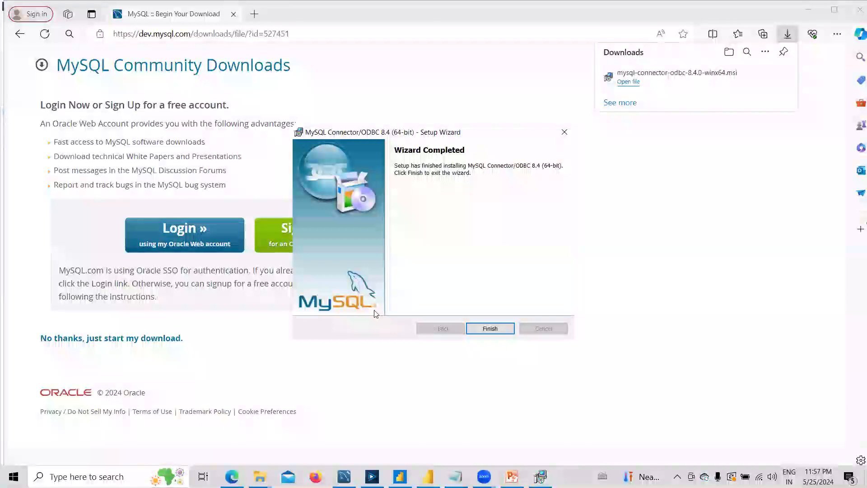
click(490, 328)
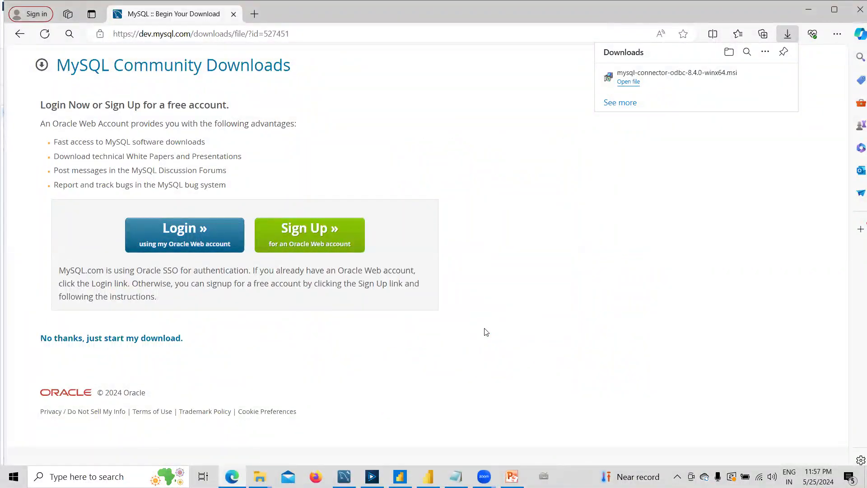
Back in Alteryx, open the ODBC Data Source Administrator and verify the MySQL ODBC 8.4 driver is installed.
click(797, 16)
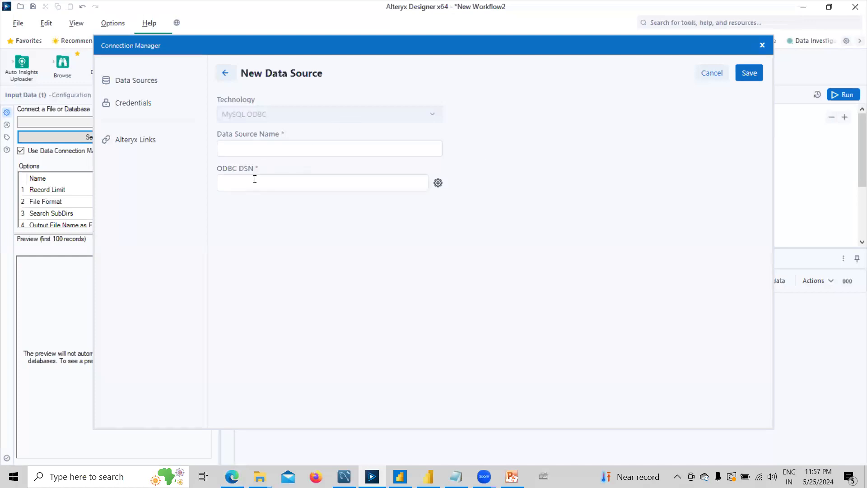
click(257, 145)
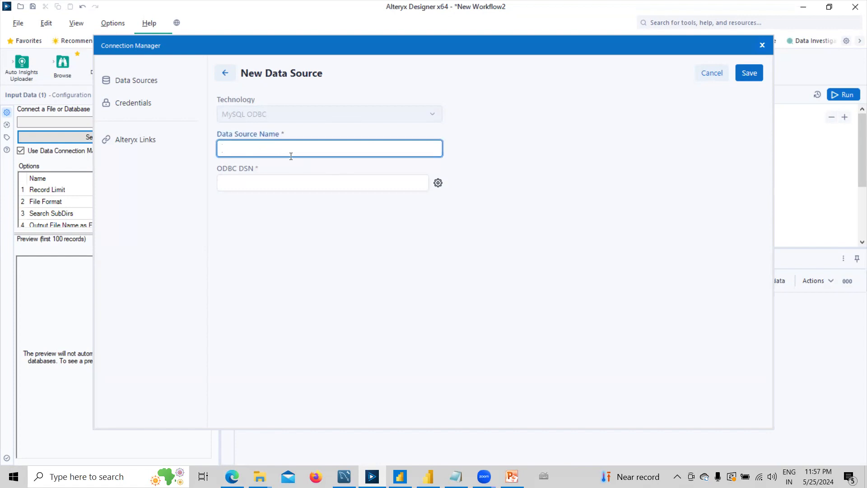
click(287, 183)
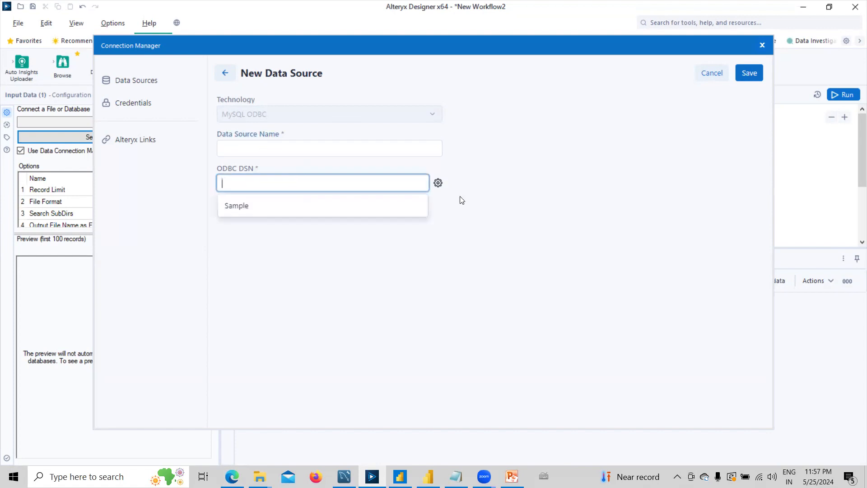
click(480, 207)
click(438, 183)
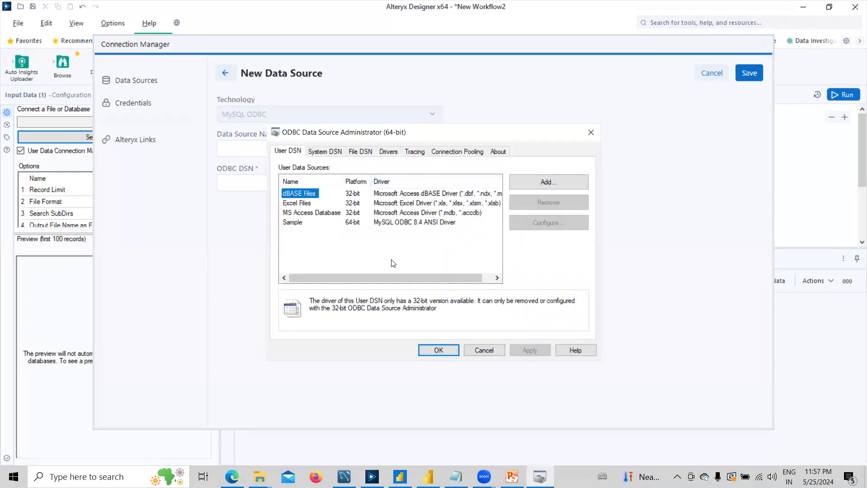
click(396, 152)
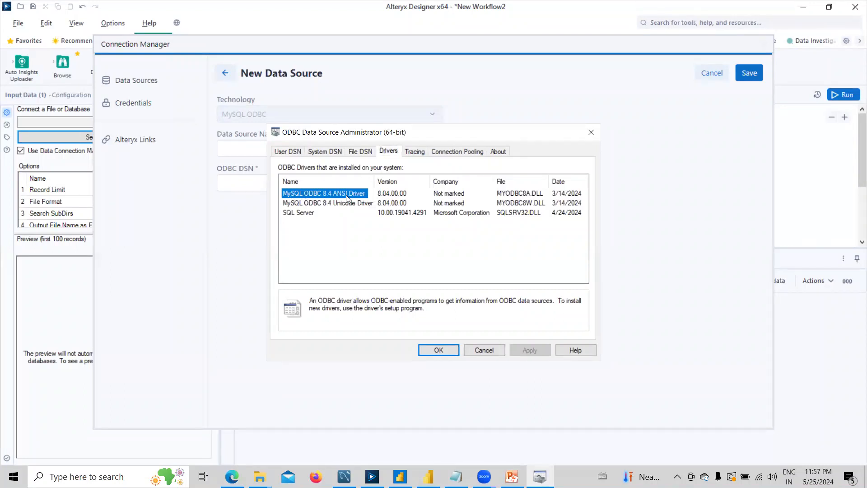
click(438, 350)
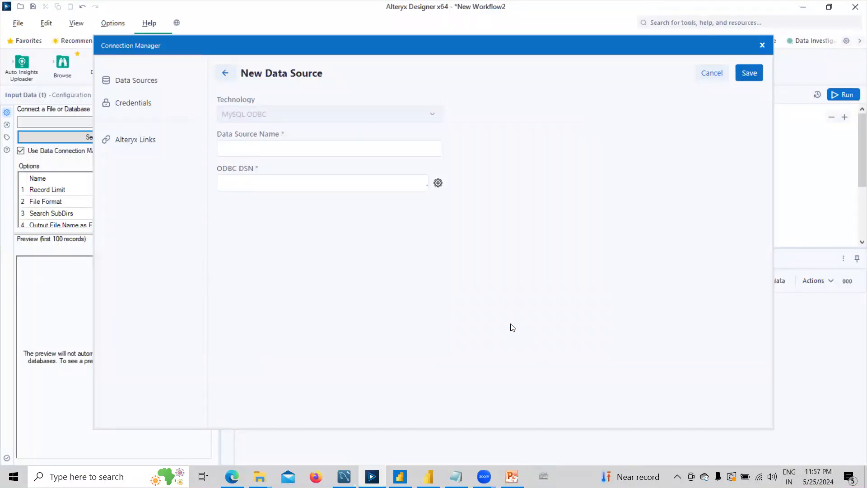
Reopen the ODBC administrator and confirm the Sample user DSN exists.
click(438, 183)
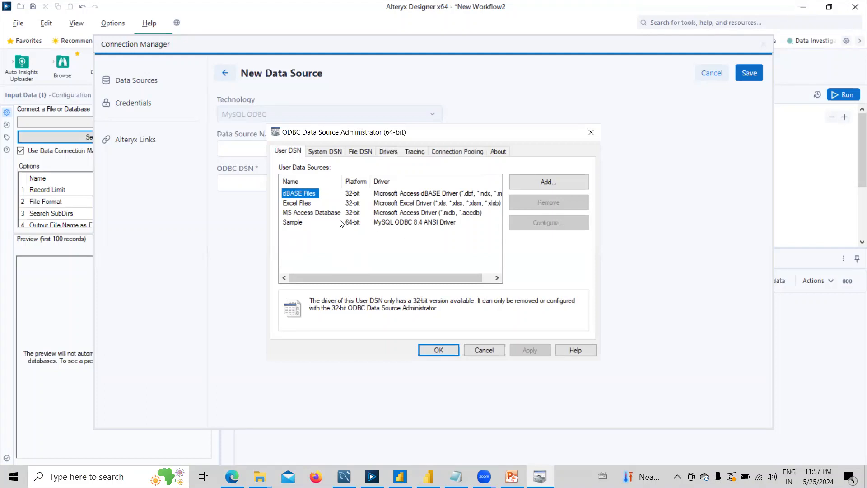
click(382, 230)
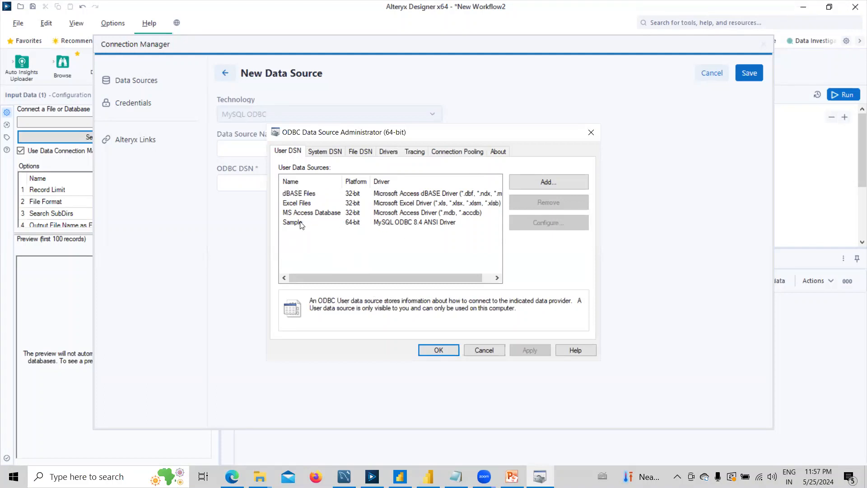
click(301, 223)
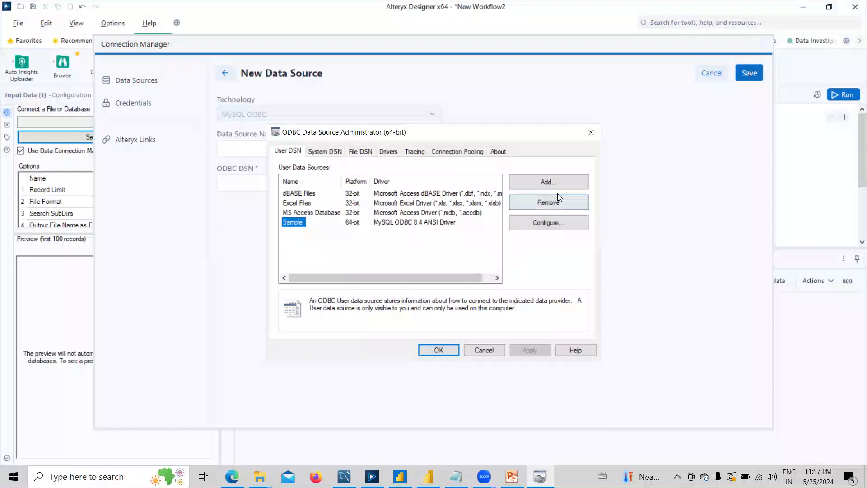
click(438, 350)
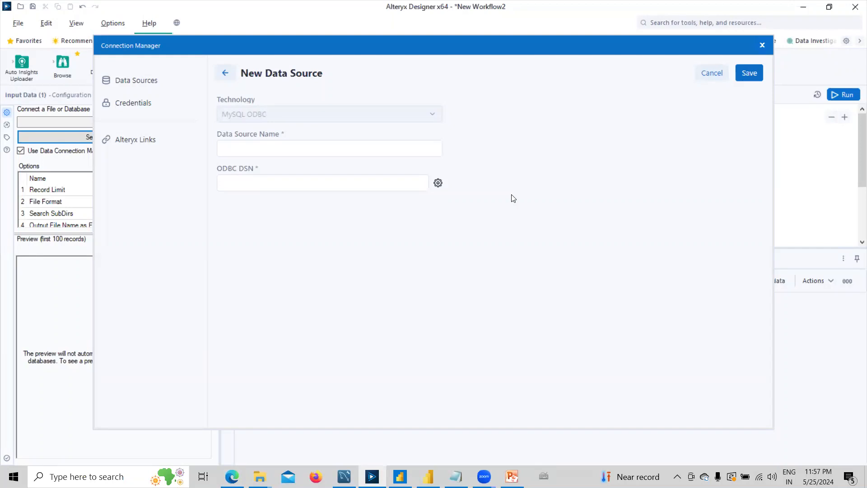
Name the data source 'Sample', choose the Sample ODBC DSN, and save it.
click(235, 143)
text(Sample)
click(255, 182)
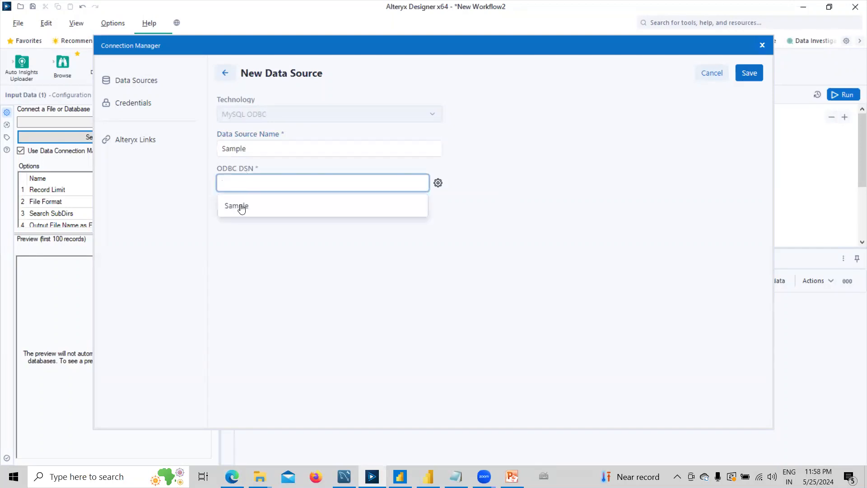
click(239, 207)
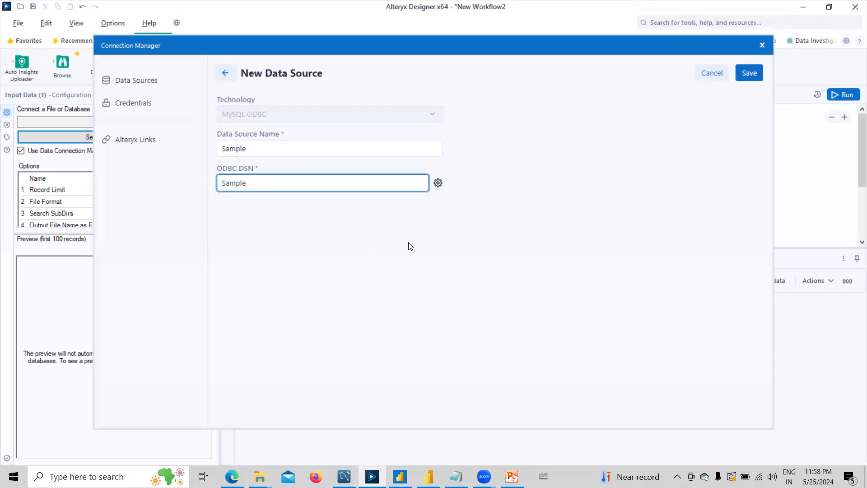
click(748, 74)
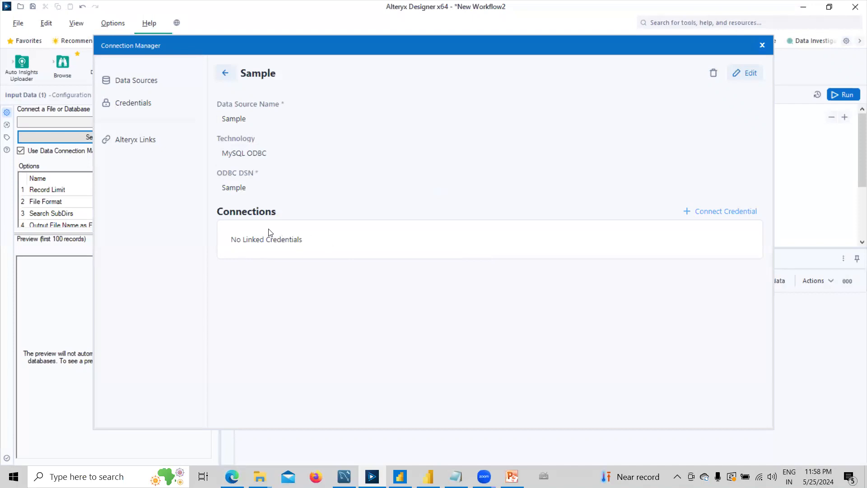
Begin linking a new username-and-password credential to the Sample data source.
click(715, 217)
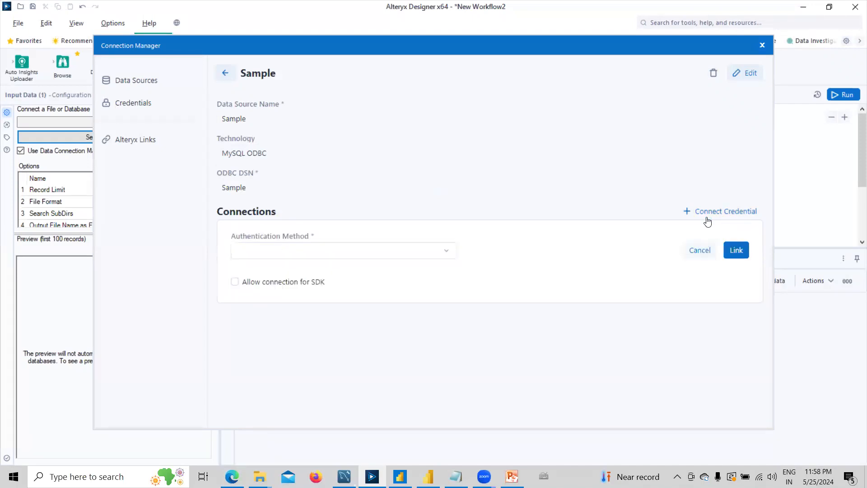
click(290, 252)
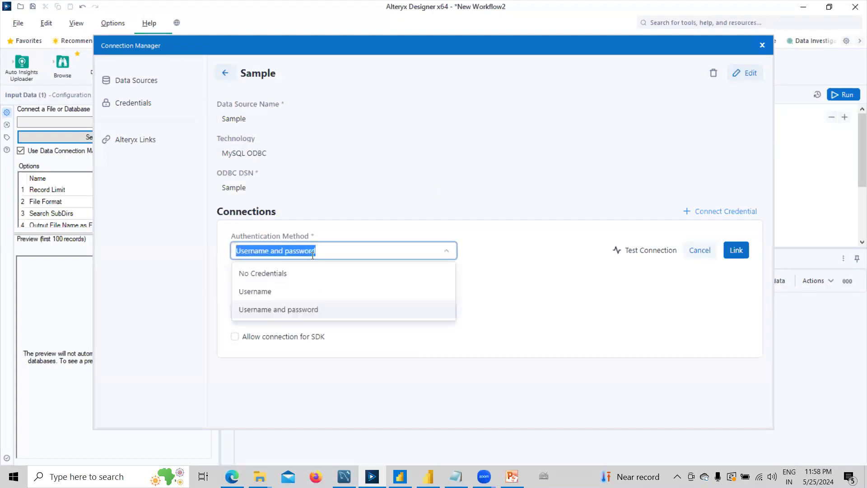
click(265, 313)
click(265, 311)
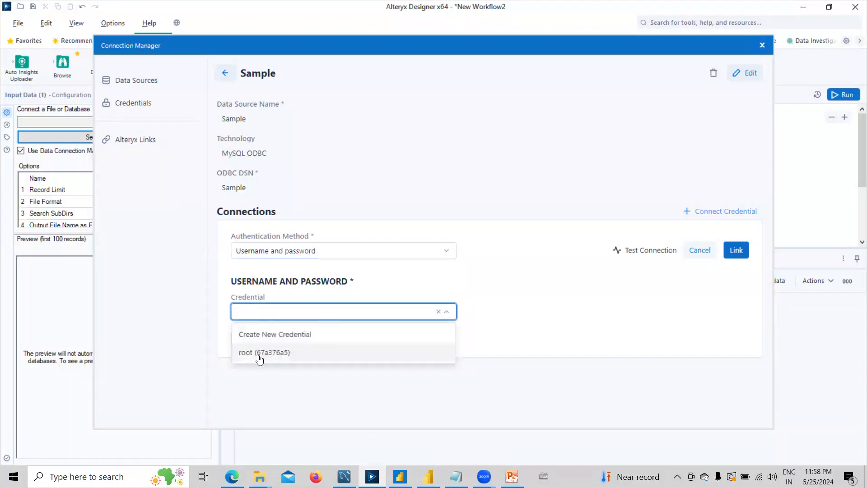
click(373, 337)
scroll(551, 328, down, 1)
Name the credential 'root', enter the database username and password, allow SDK connections, and link it.
click(268, 294)
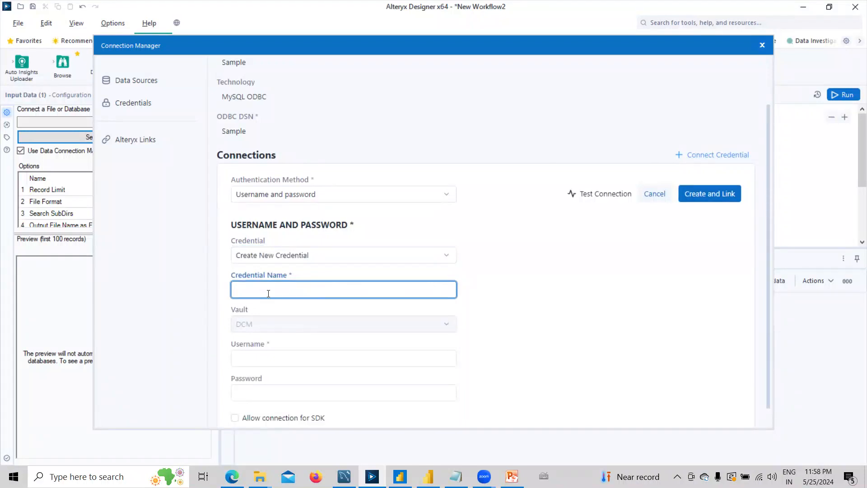
scroll(269, 297, down, 1)
text(ro)
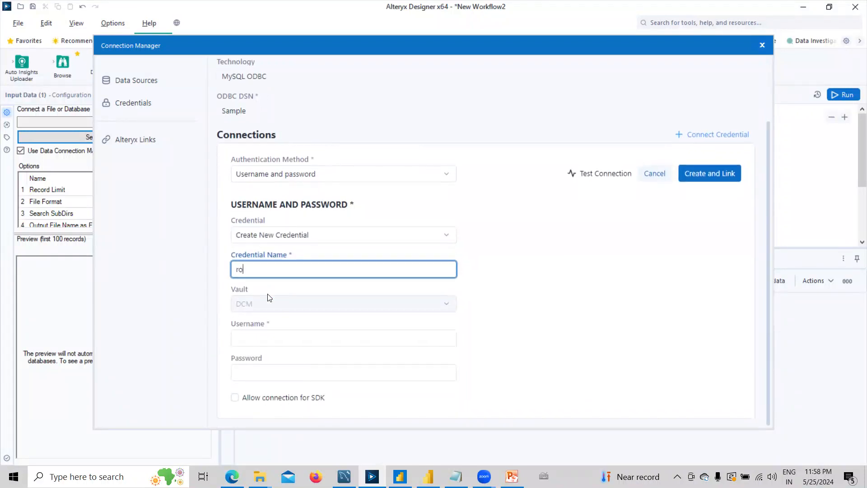
text(ot)
click(256, 342)
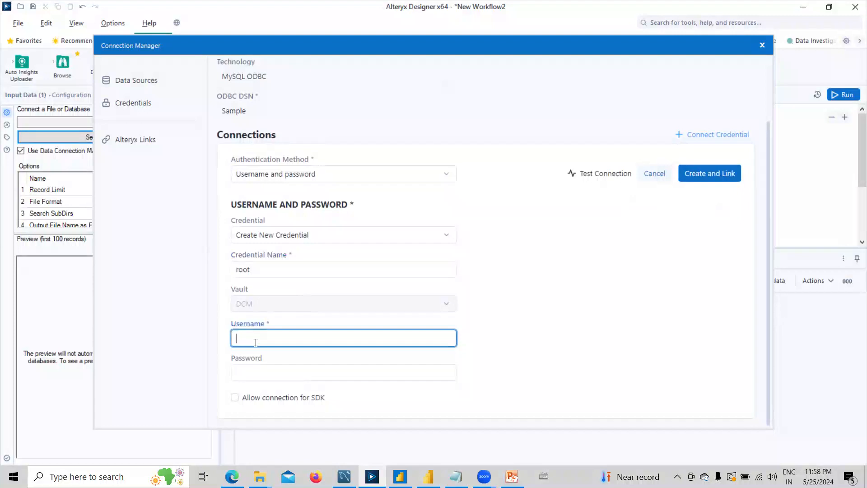
text(root)
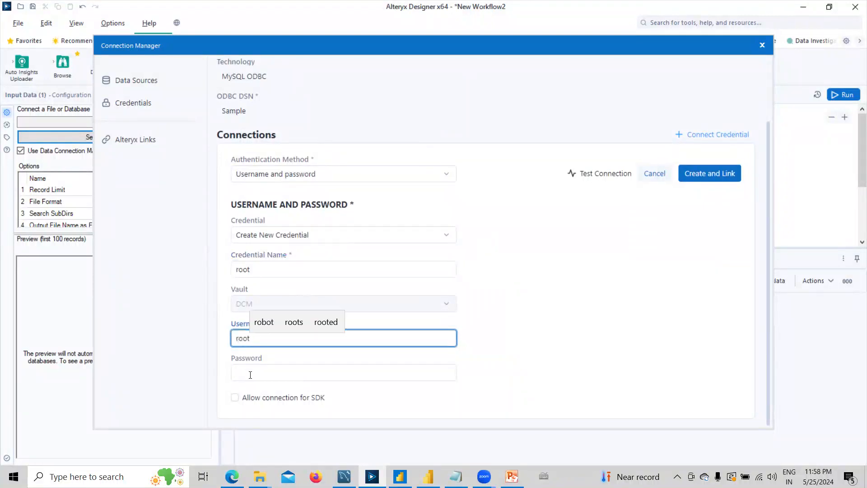
click(250, 374)
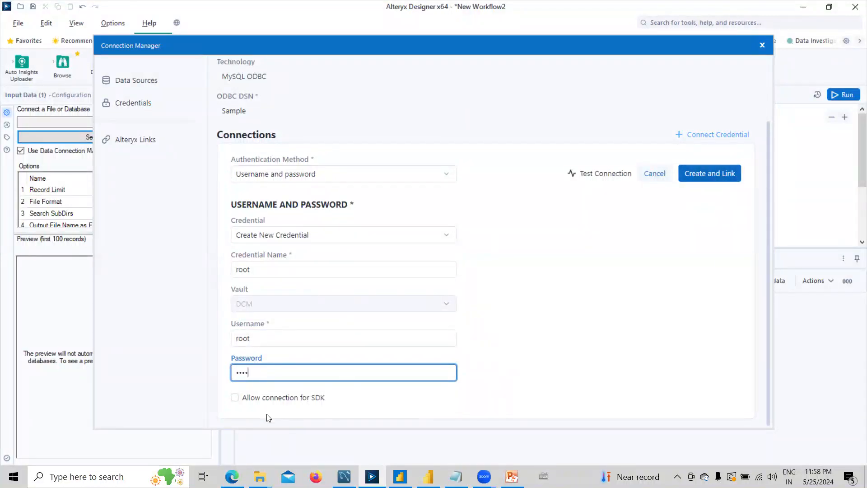
click(235, 397)
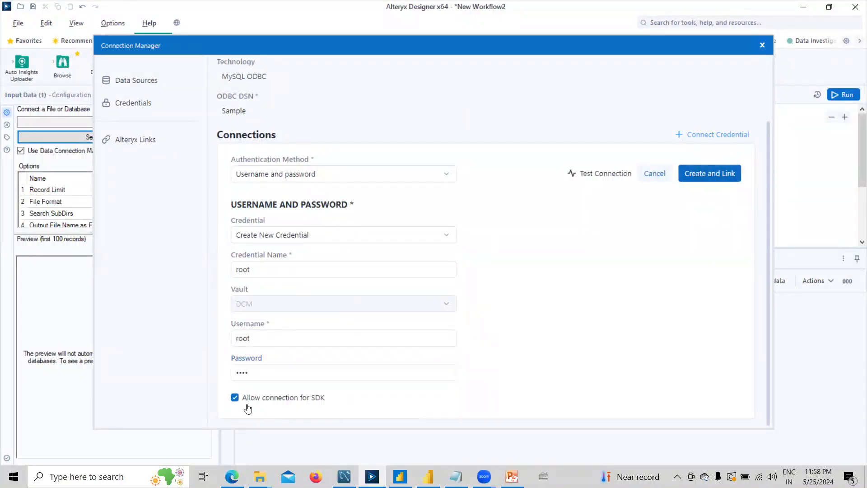
click(721, 175)
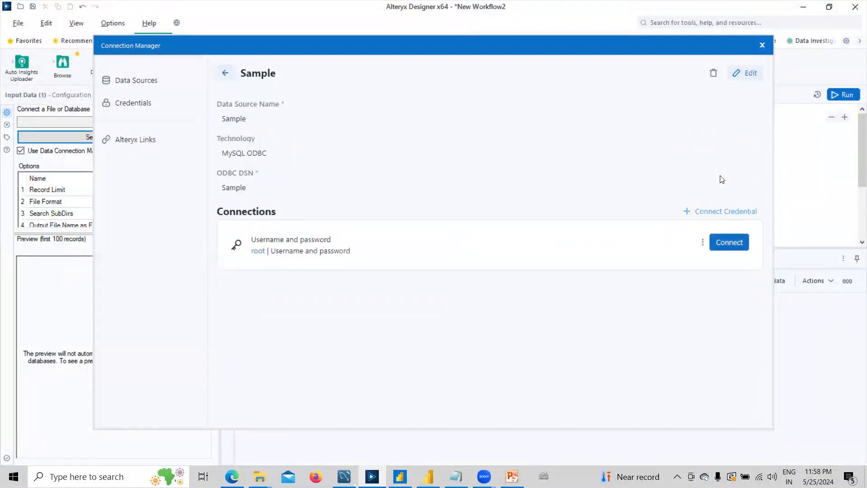
Connect with the root credential and pick the `sample` table as the Input Data source.
click(727, 247)
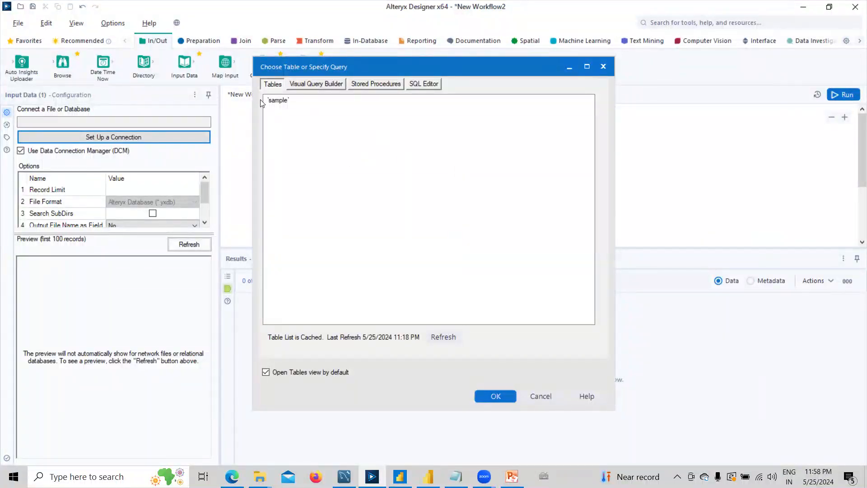
click(285, 103)
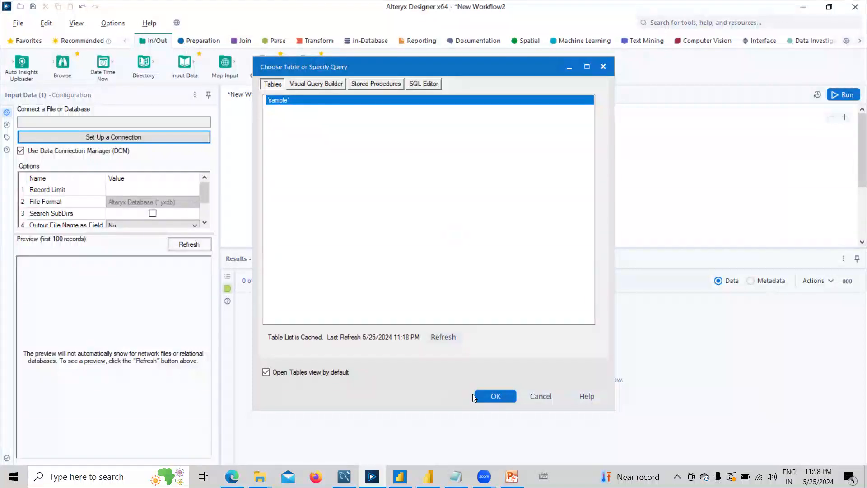
click(492, 395)
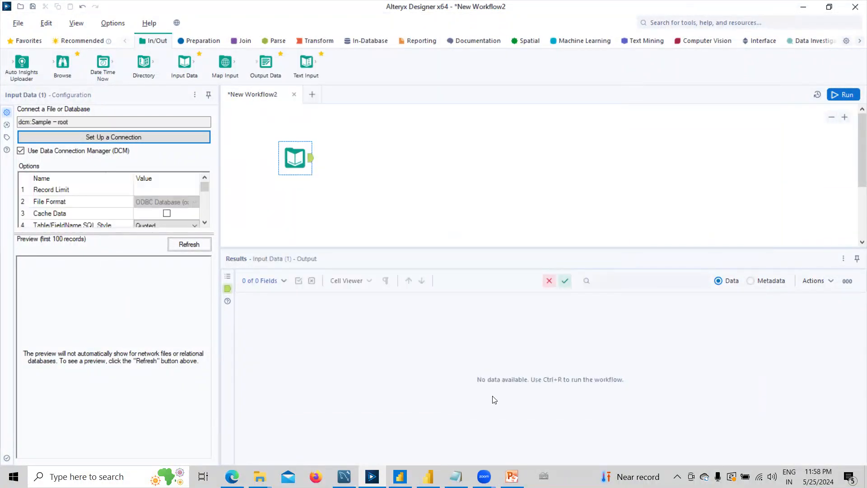
Run the workflow and enlarge the Results grid to show the 17 sample records.
click(843, 96)
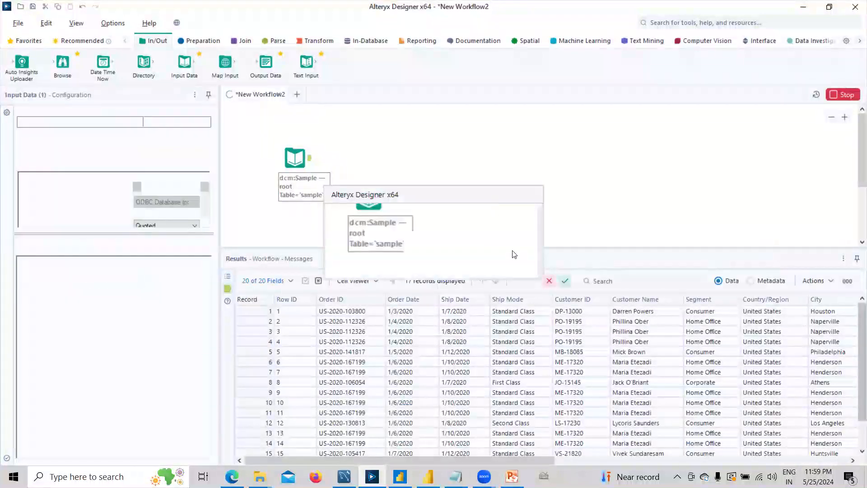
click(523, 257)
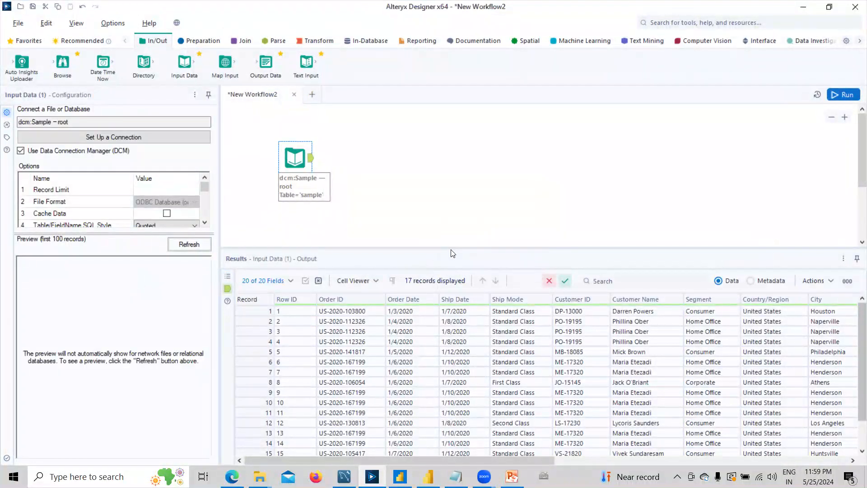
drag(450, 248, 451, 223)
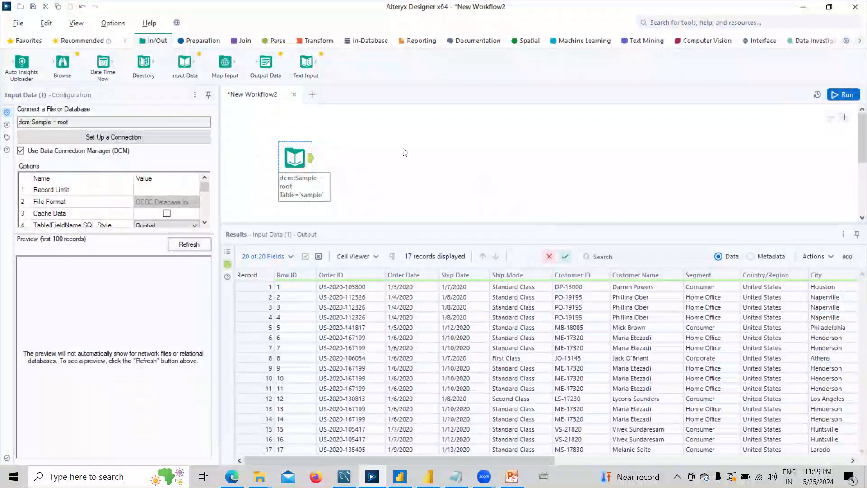
click(512, 476)
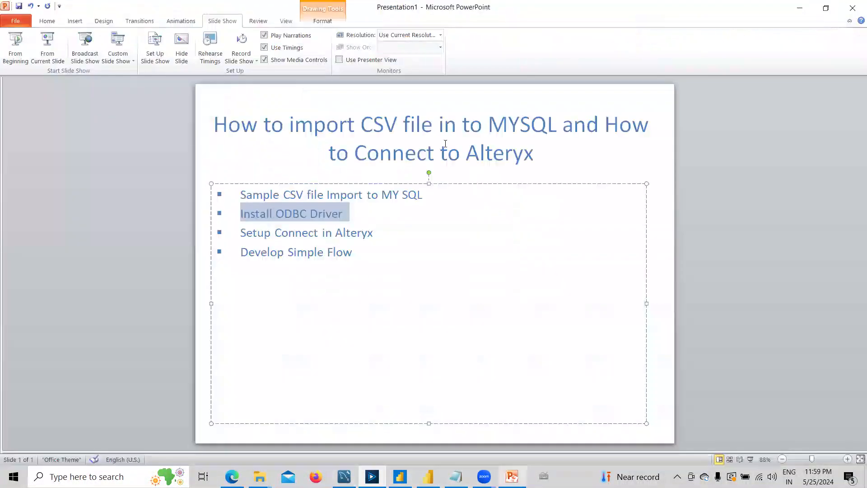
drag(243, 251, 342, 257)
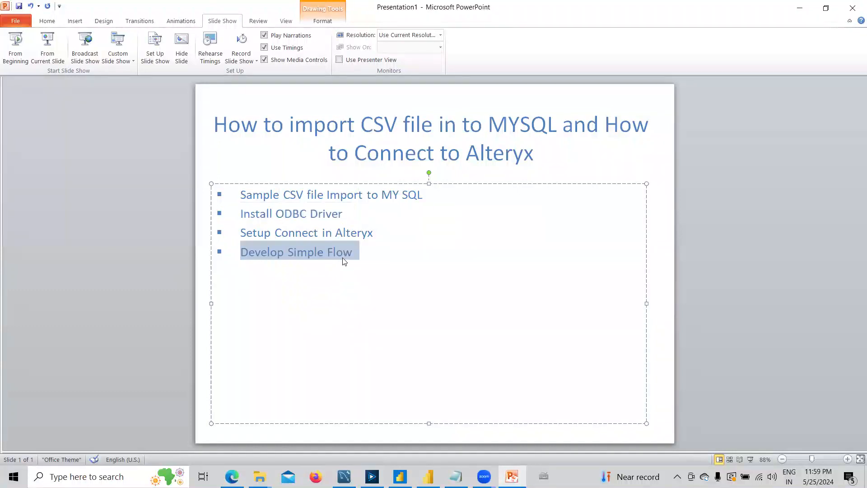
click(800, 8)
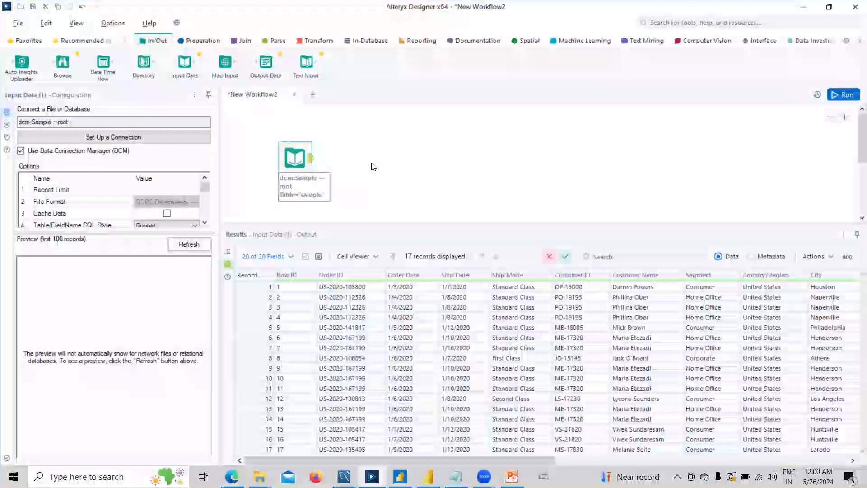
Place a Select tool after the Input Data tool and uncheck all fields.
click(202, 43)
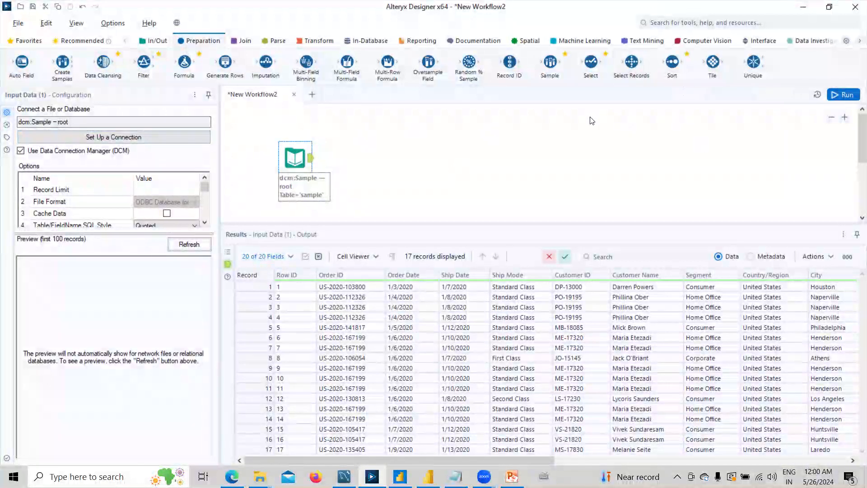
drag(590, 62, 363, 158)
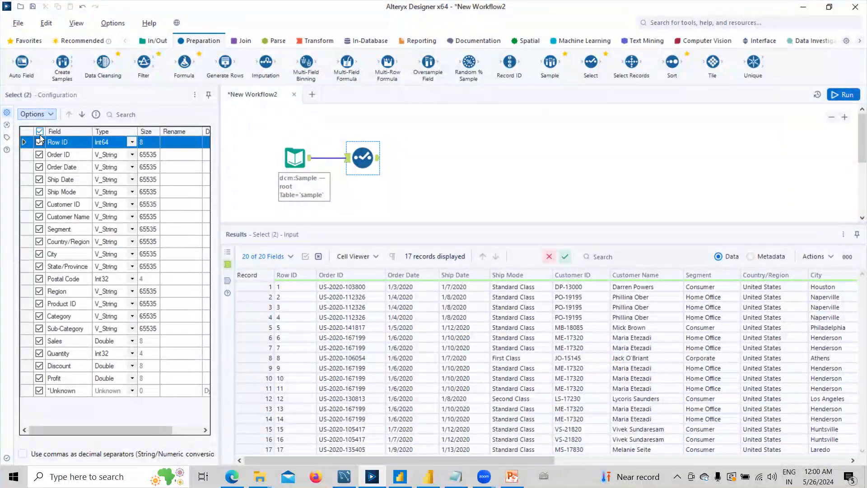
click(39, 131)
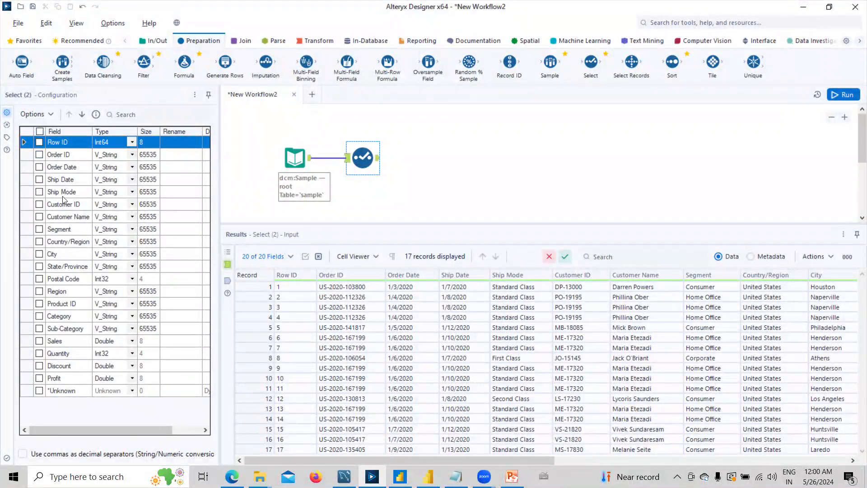
Keep Row ID, Order Date, Customer Name, Segment, Sales, Quantity, Discount and Profit, then begin renaming Row ID.
click(39, 142)
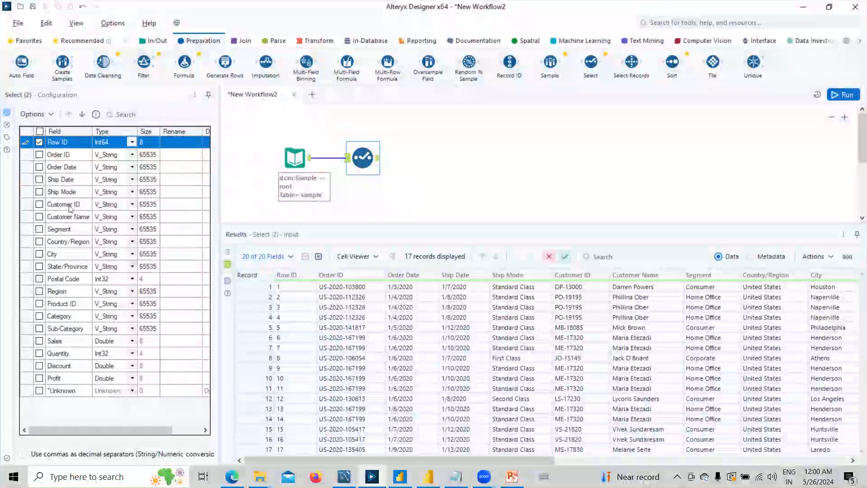
click(39, 167)
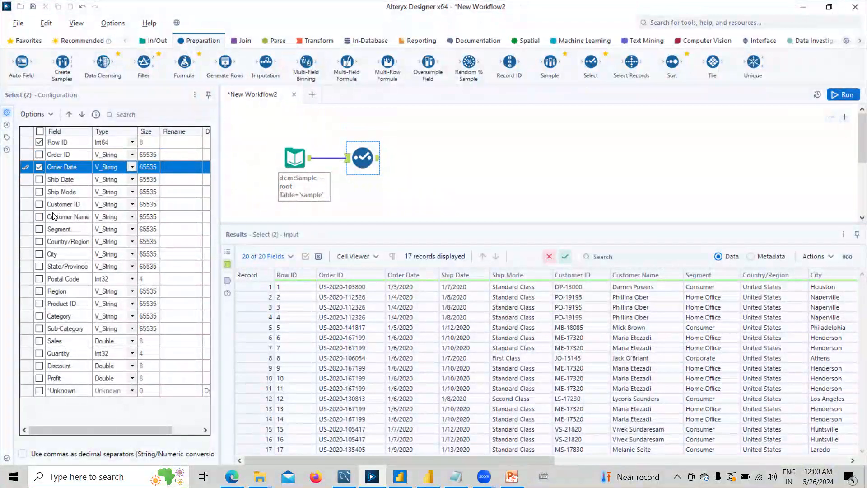
click(39, 217)
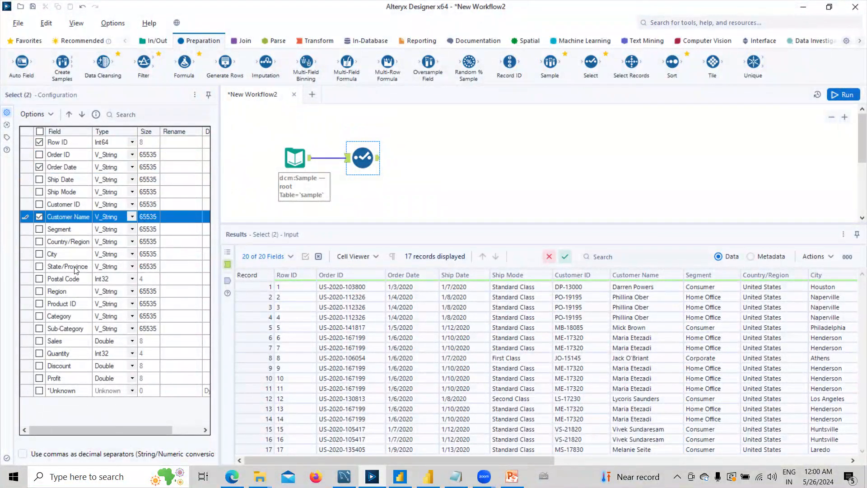
click(39, 229)
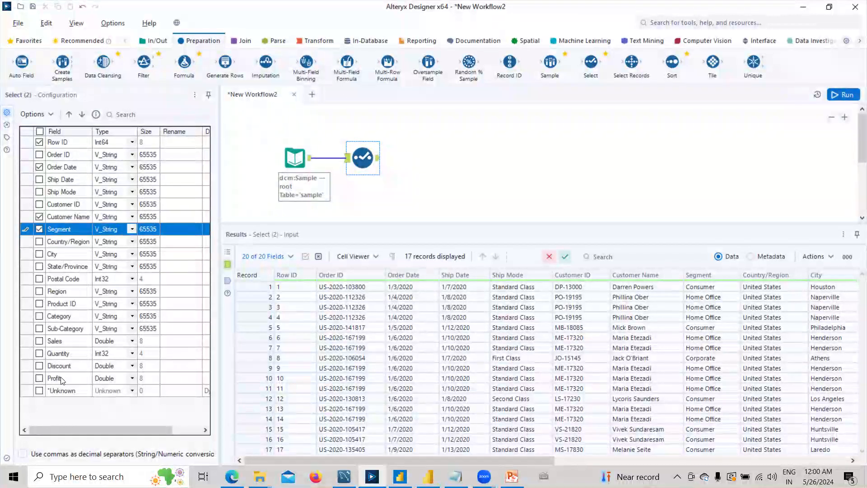
click(39, 341)
click(39, 353)
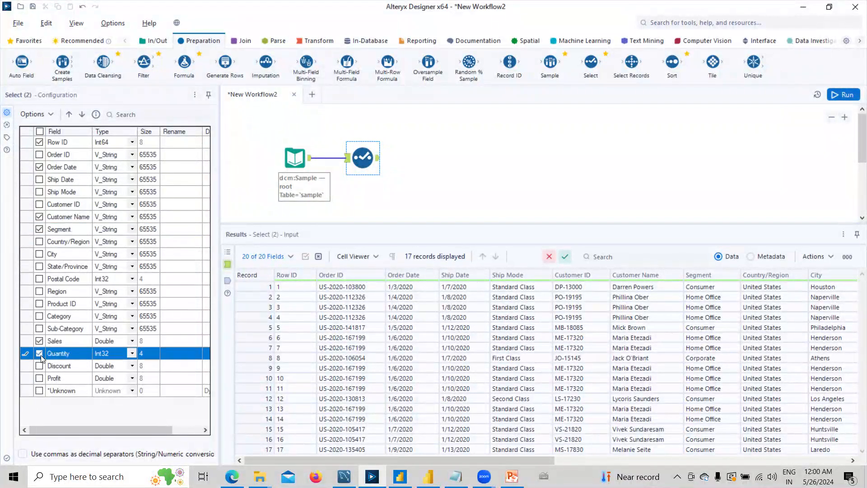
click(39, 366)
click(40, 379)
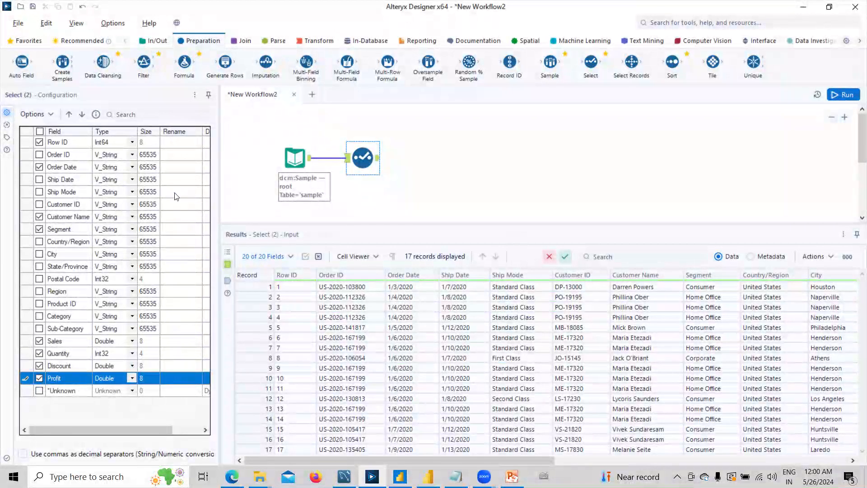
click(172, 143)
click(172, 143)
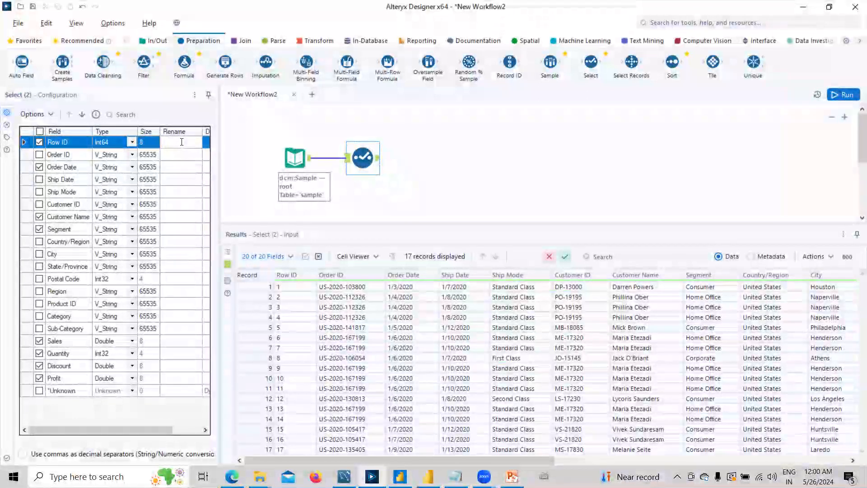
Rename the Row ID field to Record_ID.
text(Record)
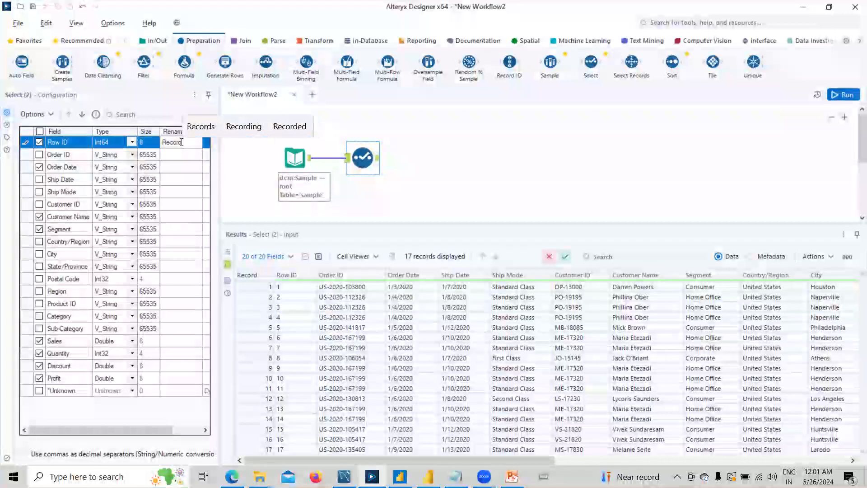
text(_ID)
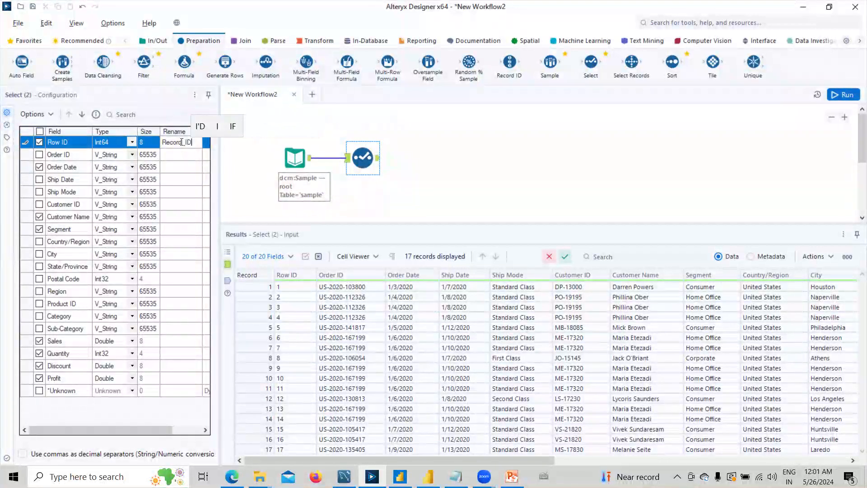
click(185, 167)
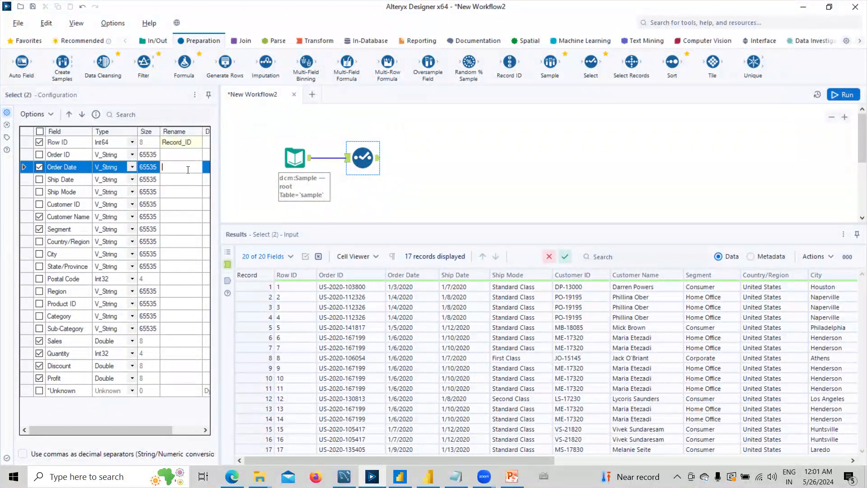
click(99, 218)
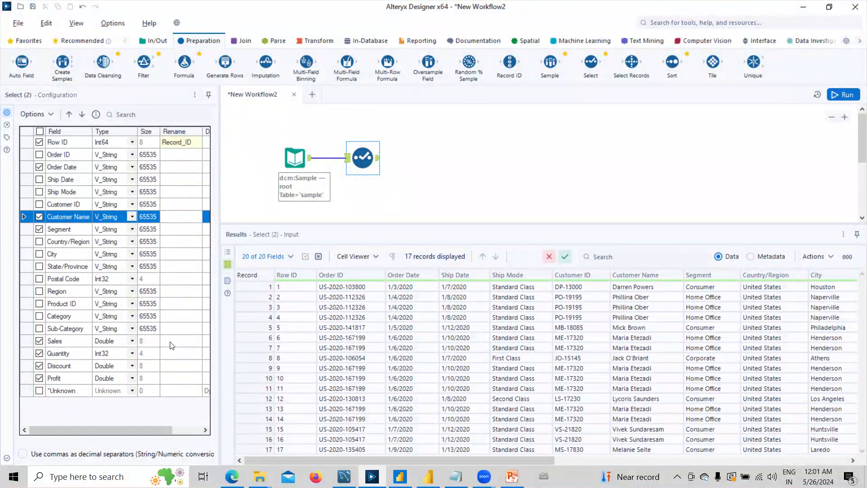
Run the workflow, check the Select output fields, and place a Sort tool after Select.
click(842, 95)
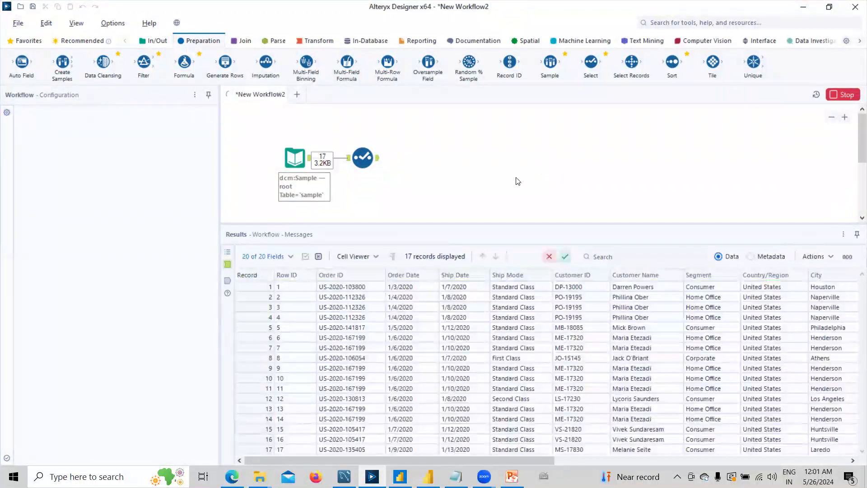
click(504, 259)
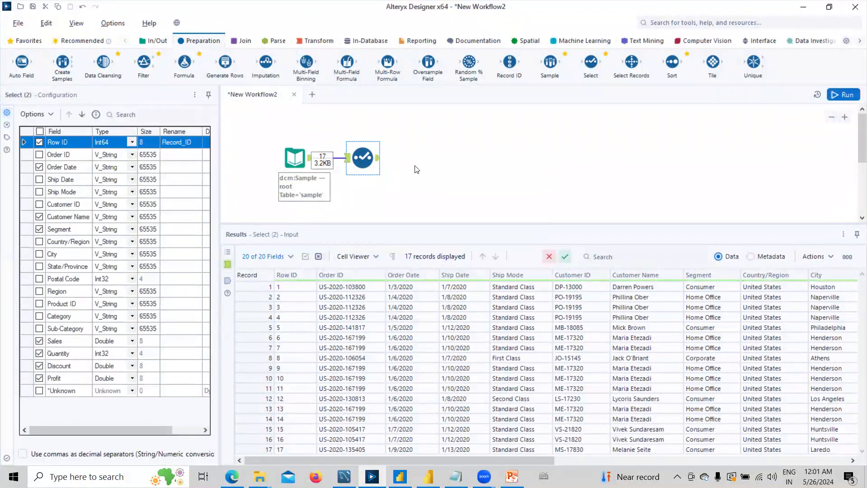
click(377, 158)
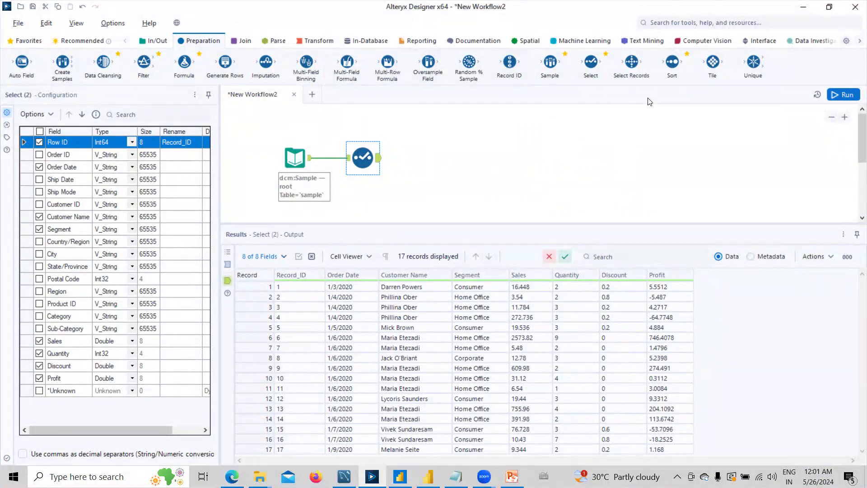
drag(672, 62, 429, 158)
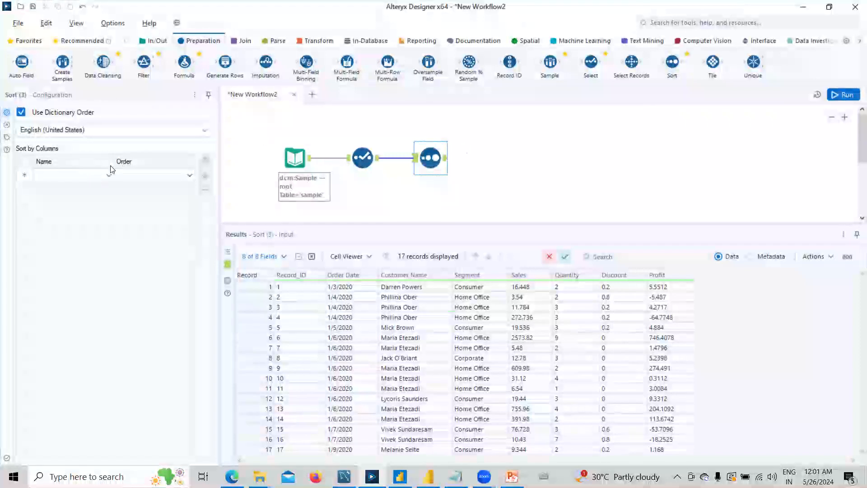
Sort by Sales descending and run, giving 17 records starting at 2573.82.
click(64, 175)
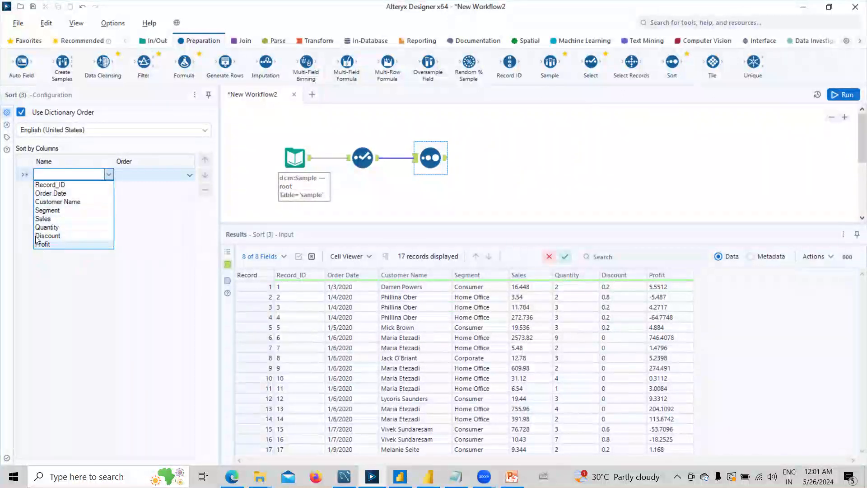
click(45, 219)
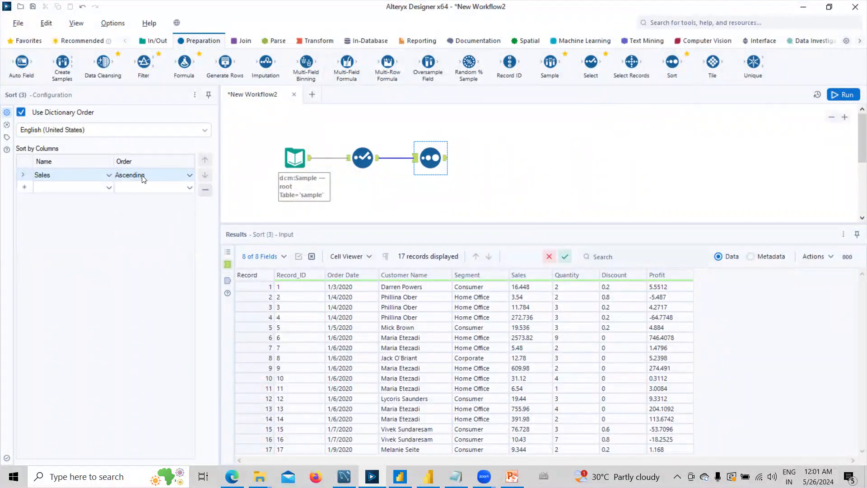
click(143, 178)
click(126, 195)
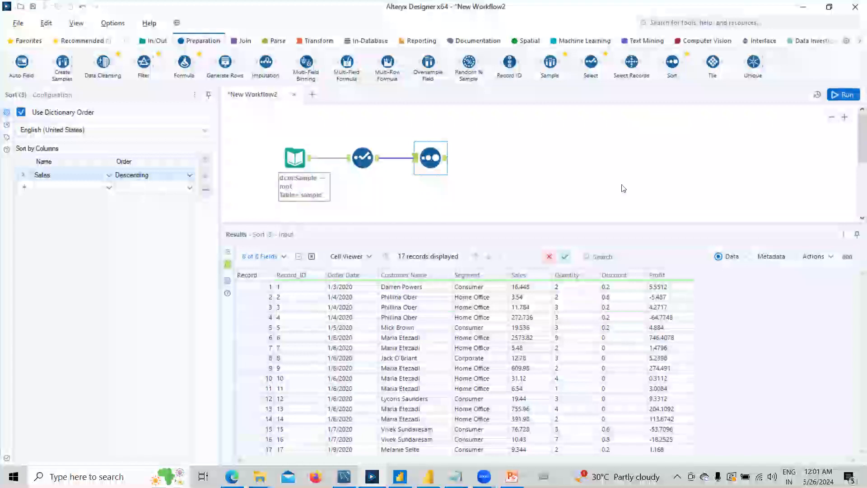
click(837, 100)
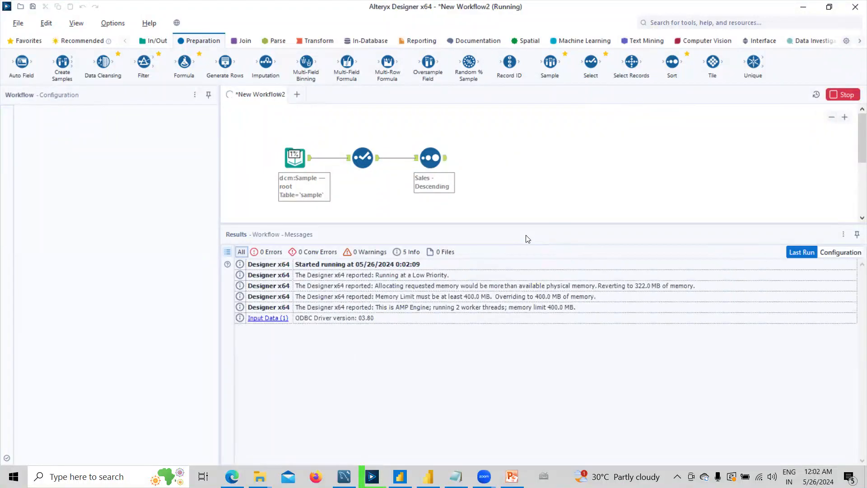
click(505, 257)
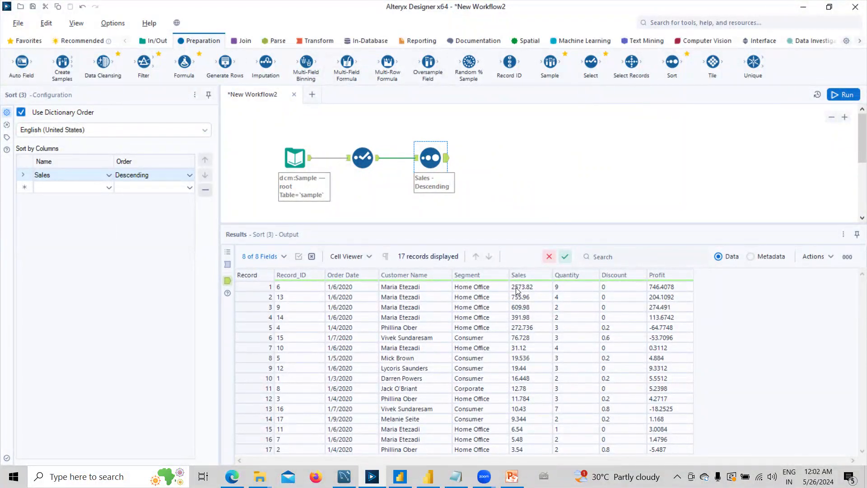
Add an Output Data tool after the Sort and choose Microsoft Excel .xlsx as its format.
click(153, 40)
drag(266, 63, 507, 160)
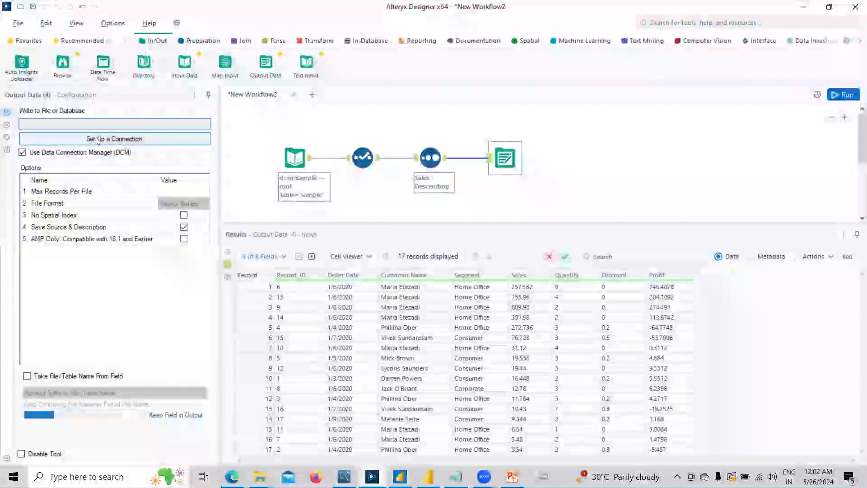
click(77, 139)
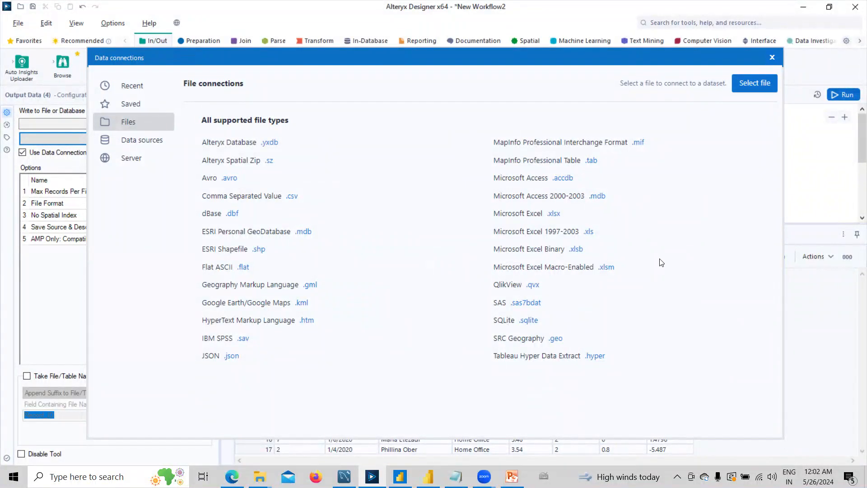
click(553, 213)
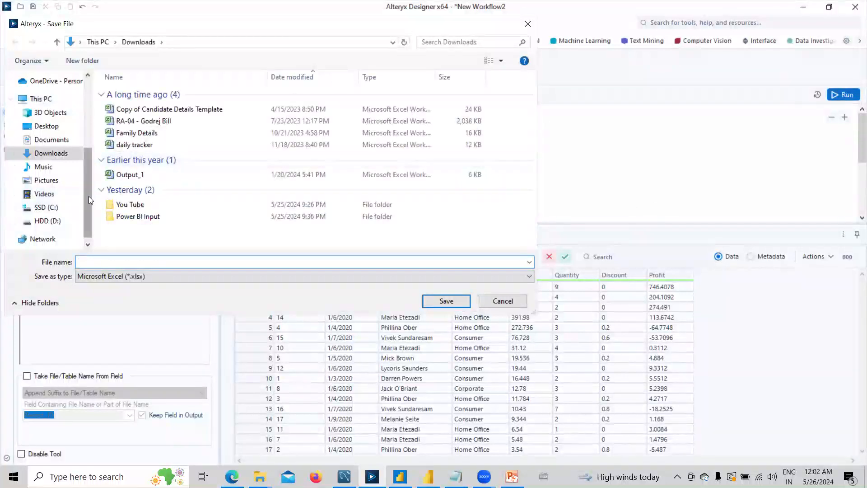
Save the output as Sample.xlsx on the Desktop, writing to a sheet named Sample.
drag(88, 196, 88, 128)
click(46, 99)
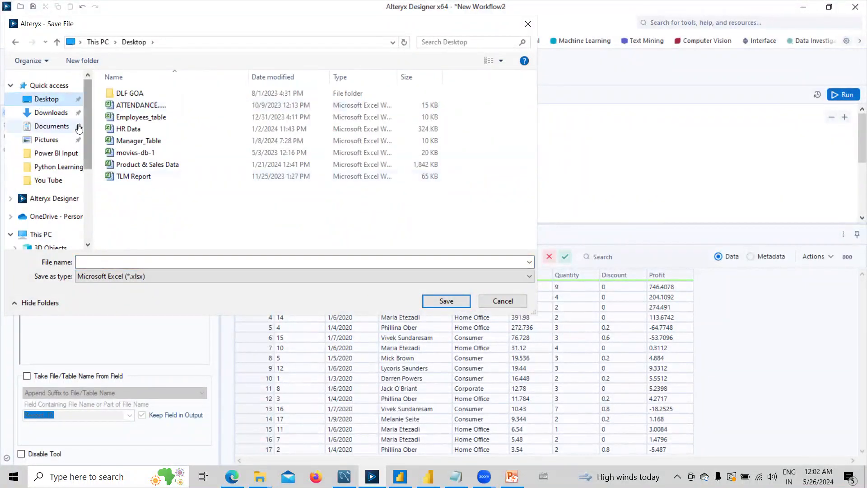
click(147, 262)
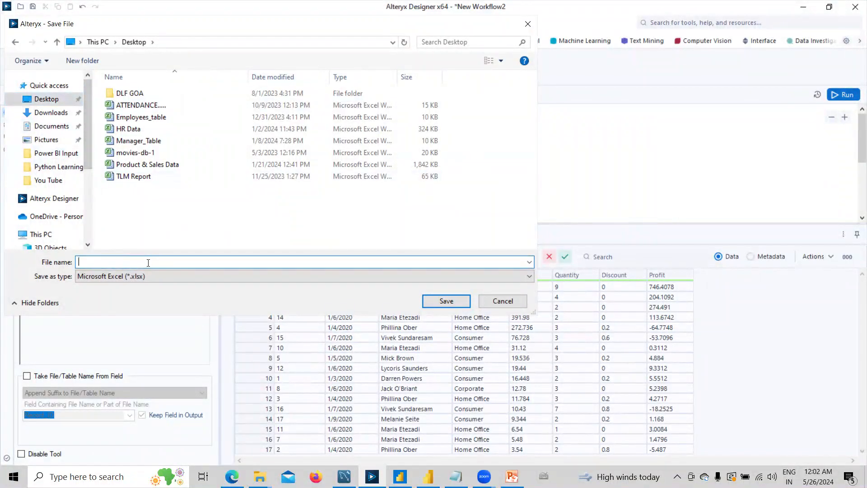
text(Sa)
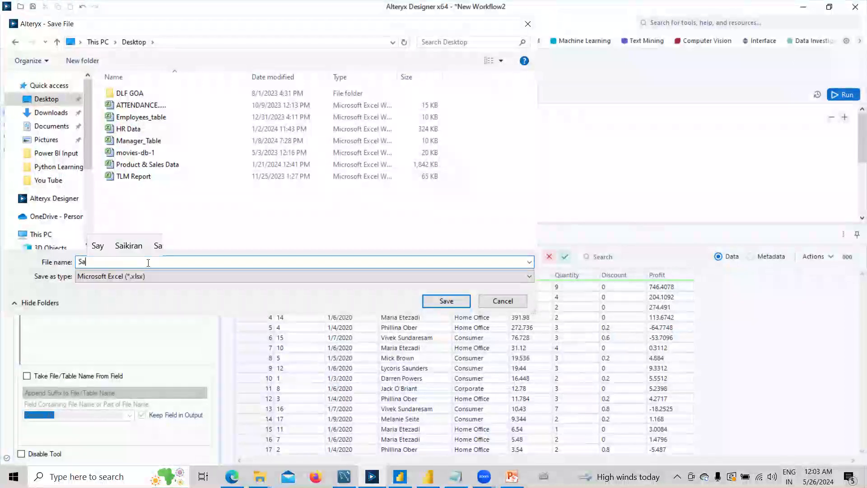
text(mple)
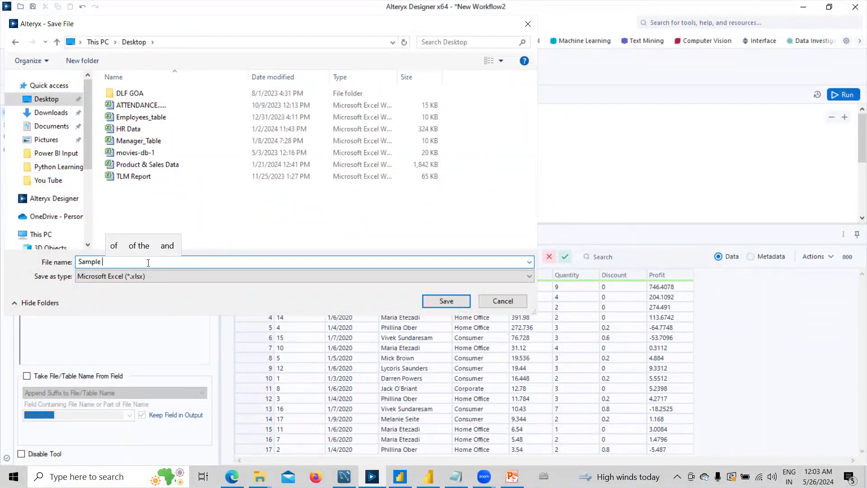
click(445, 300)
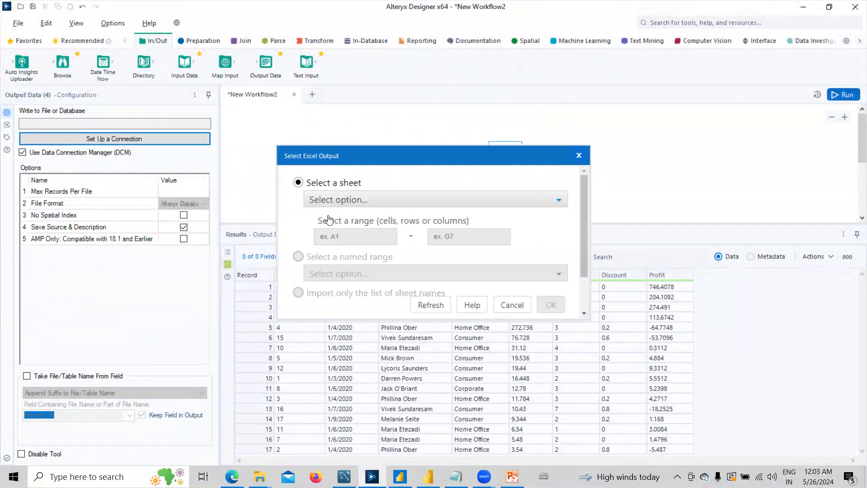
text(Sample)
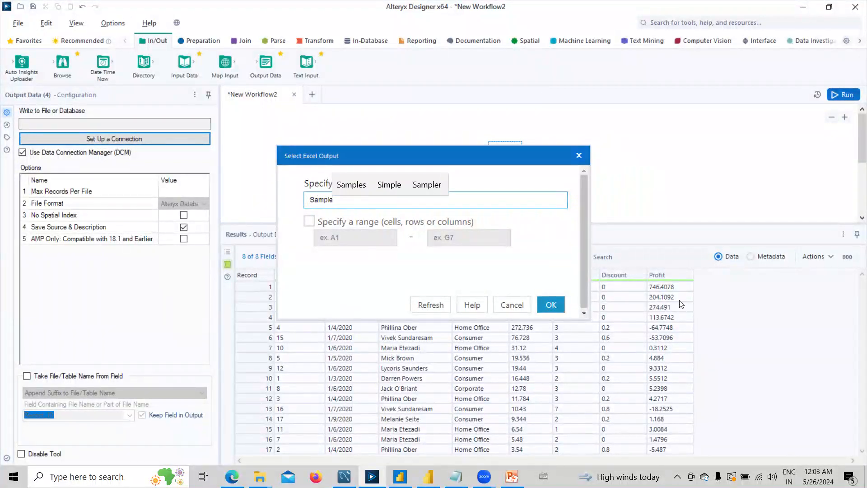
click(551, 305)
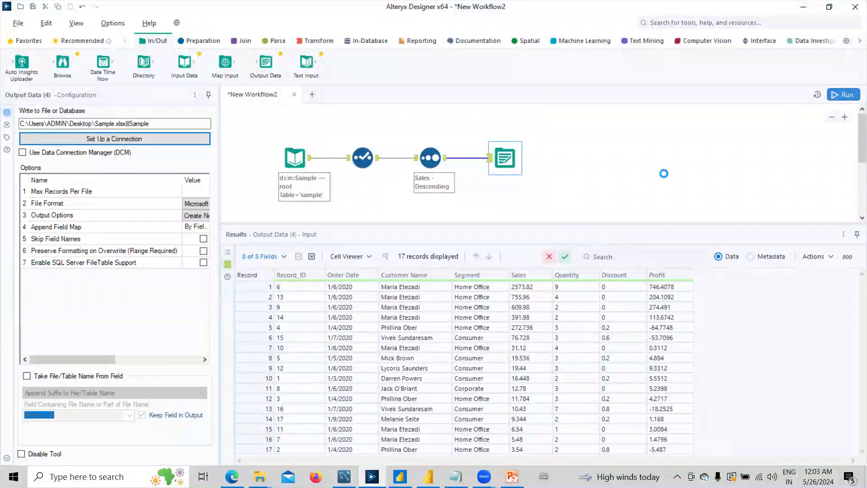
Run the workflow with Ctrl+R, dismiss the finished message, and widen the configuration pane.
key(ctrl+r)
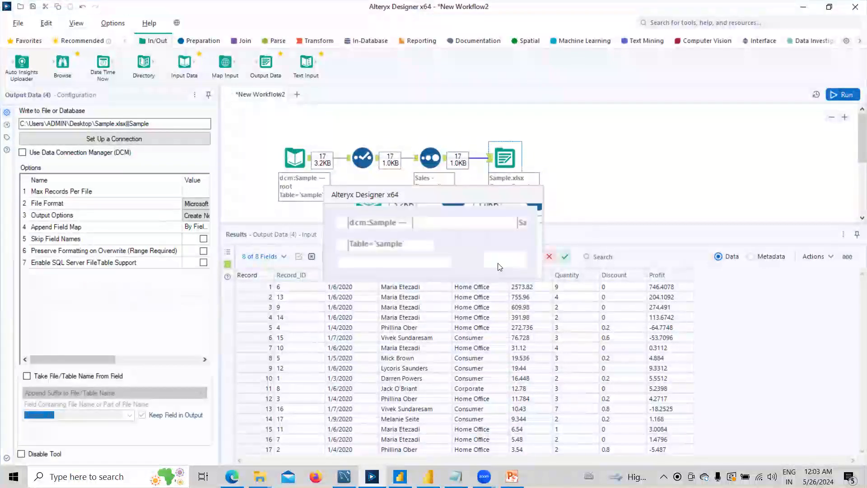
click(505, 260)
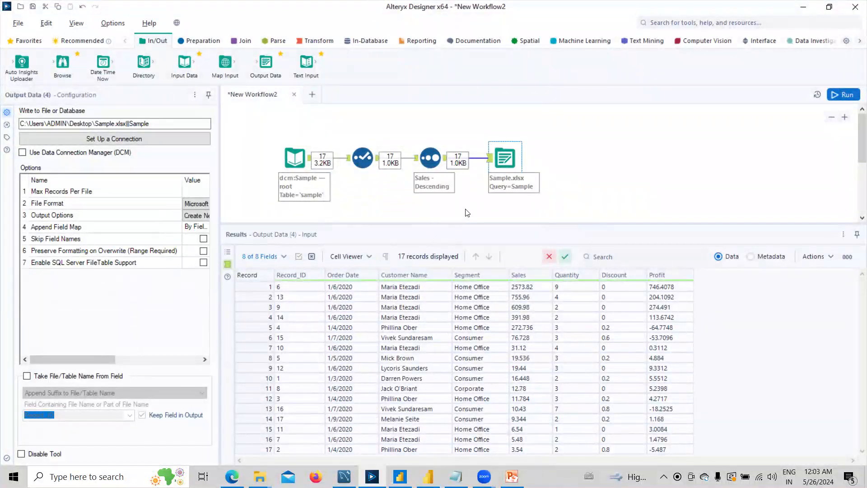
drag(218, 184, 411, 185)
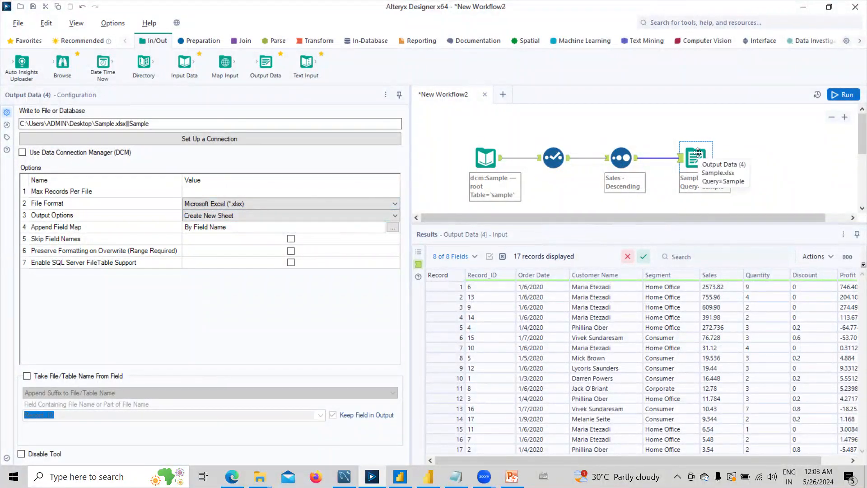
Set the Output Data option to Overwrite Sheet or Range.
click(286, 218)
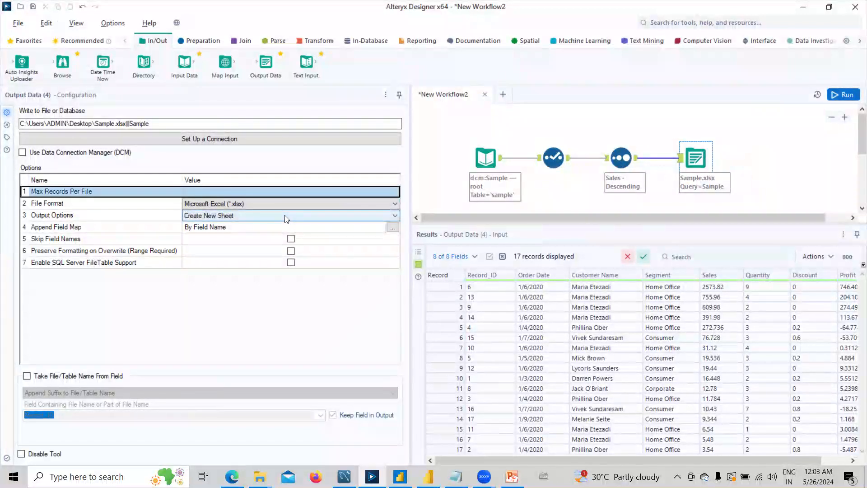
click(284, 218)
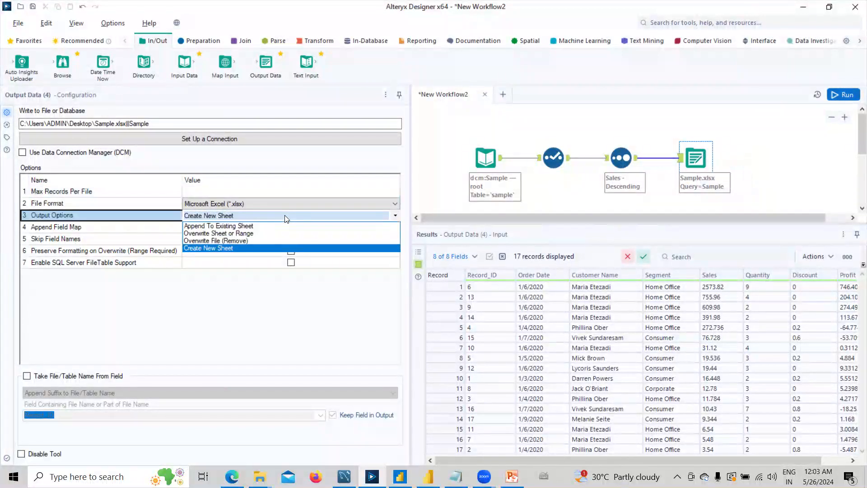
click(243, 234)
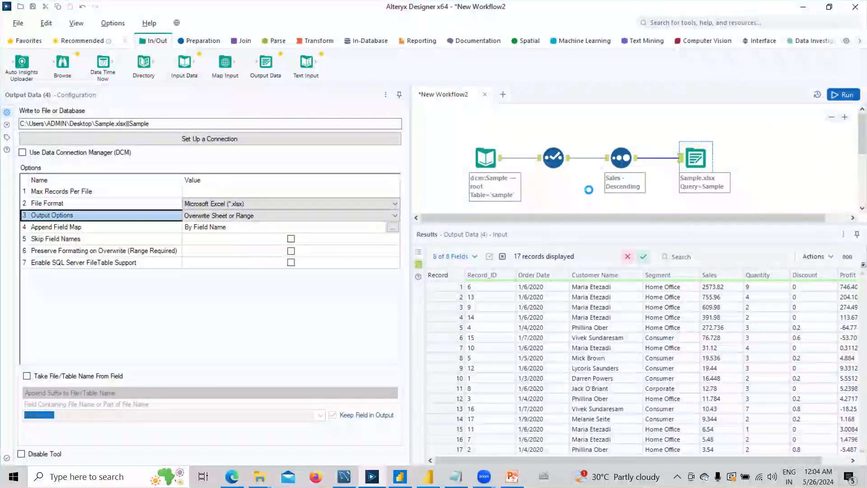
Rerun the workflow, dismiss the finished message, and narrow the configuration pane again.
key(ctrl+r)
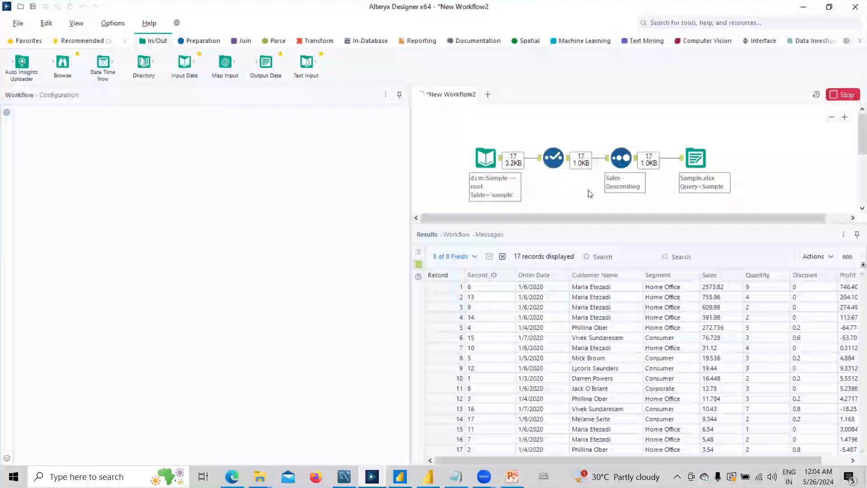
key(Return)
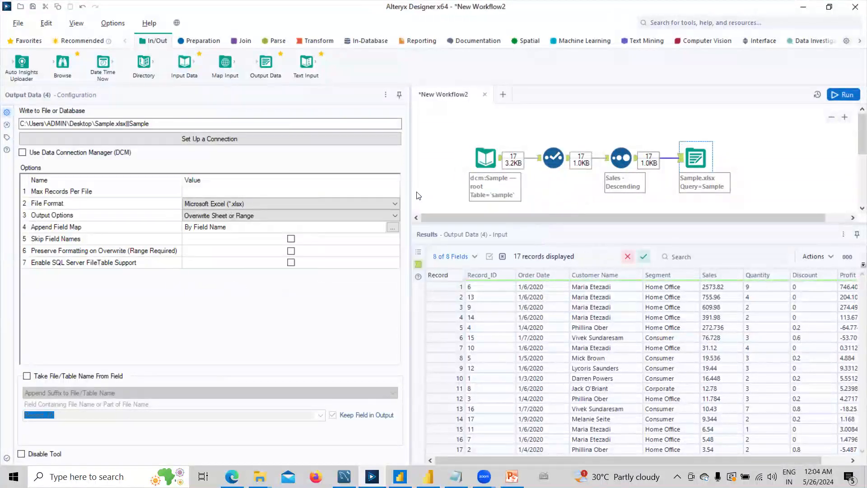
drag(409, 169, 240, 169)
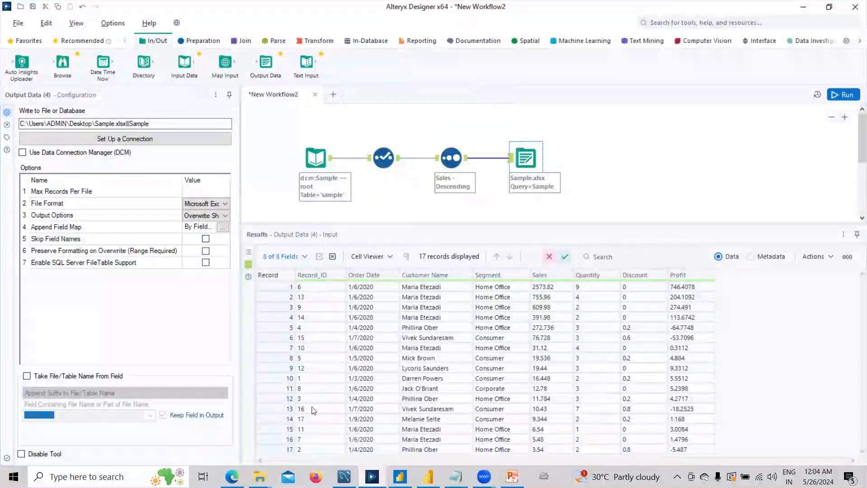
Open Sample.xlsx from the Desktop folder in Excel.
mouse_move(260, 476)
click(319, 420)
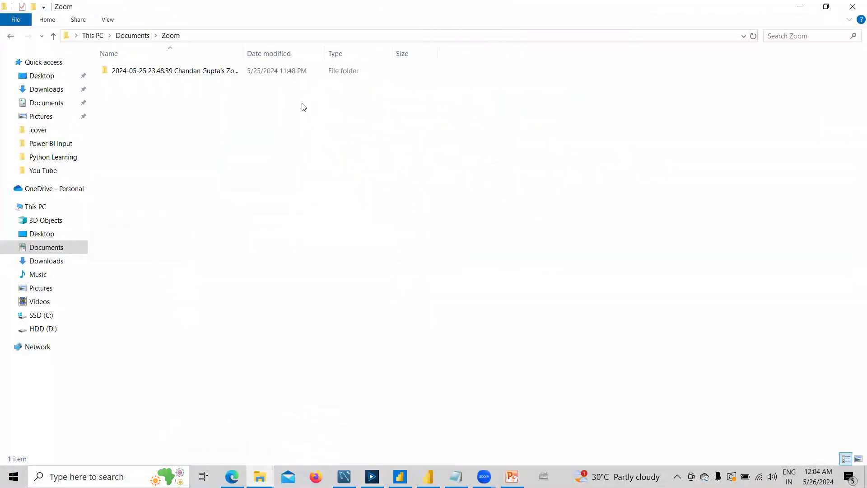
click(42, 75)
double_click(136, 71)
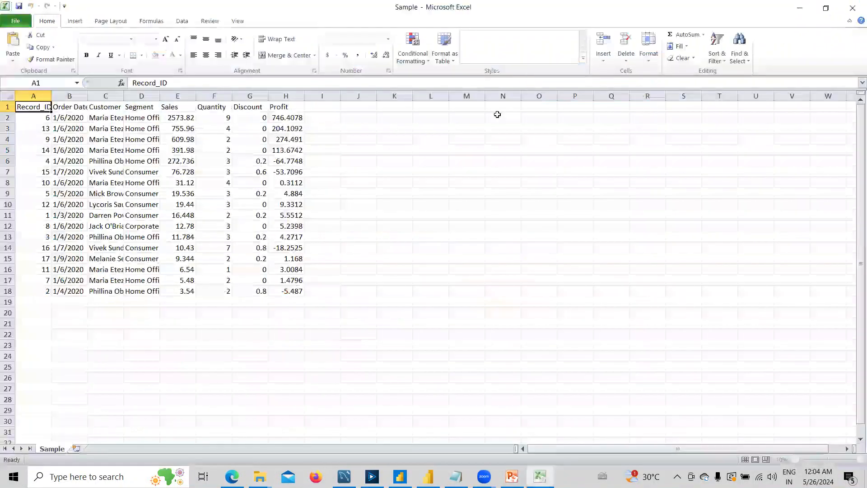
Widen columns A and B, inspect the Record_ID values, and switch back to Alteryx Designer.
drag(49, 97, 95, 96)
click(40, 97)
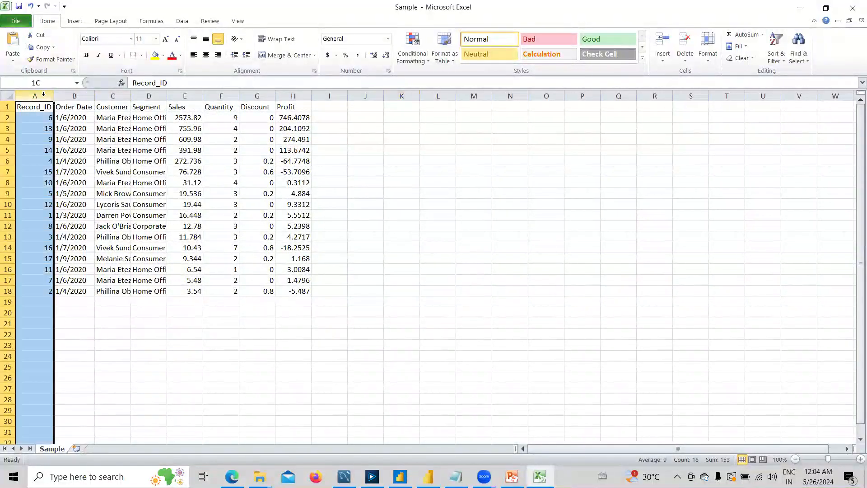
click(48, 118)
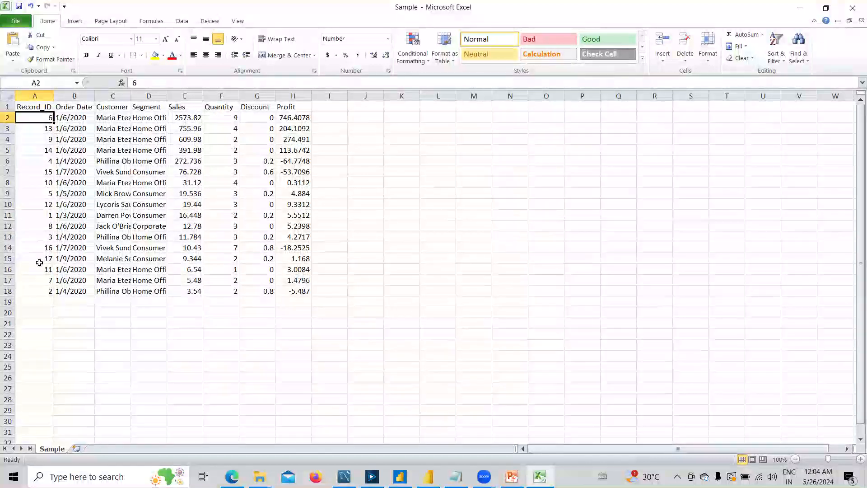
key(alt+Tab)
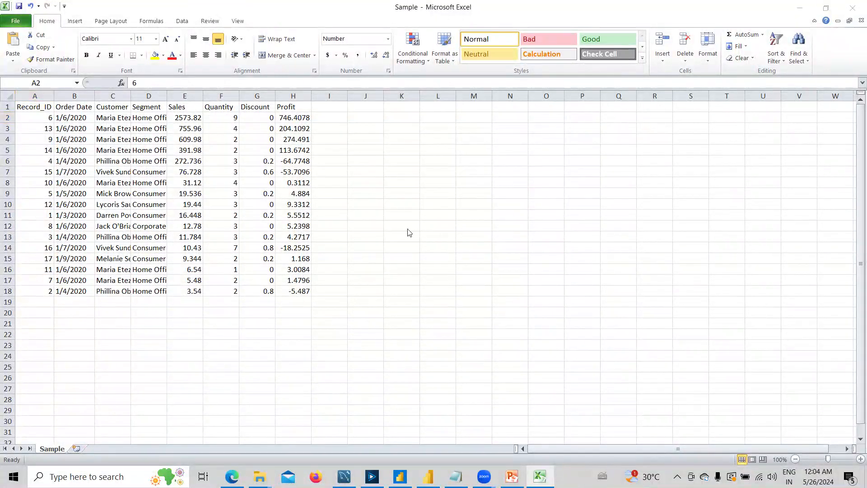
key(alt+Tab)
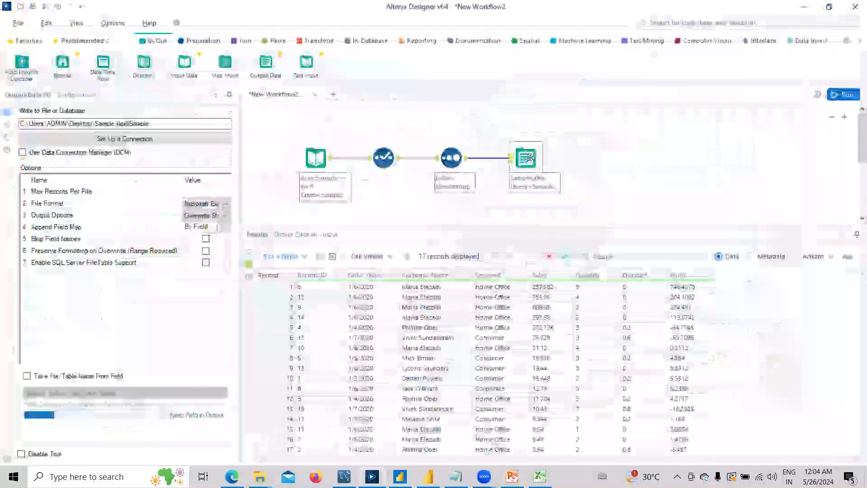
Insert a Record ID tool between the Sort and the Output Data step.
drag(529, 158, 699, 157)
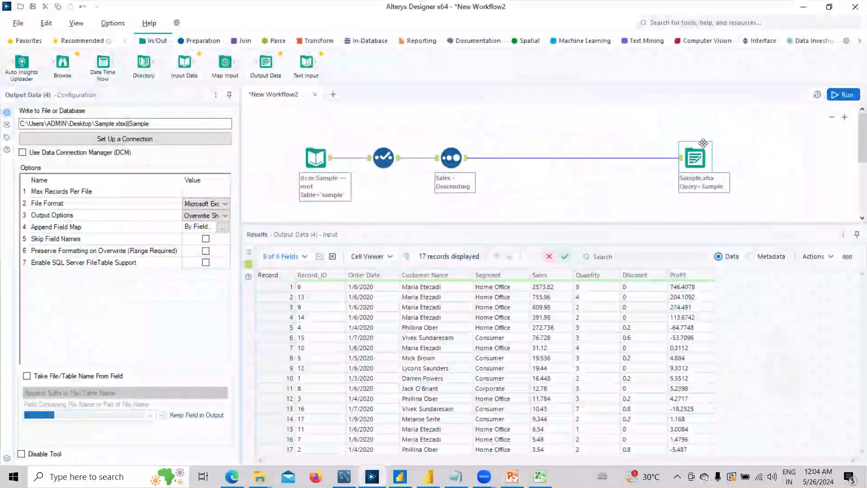
click(200, 41)
drag(510, 63, 525, 158)
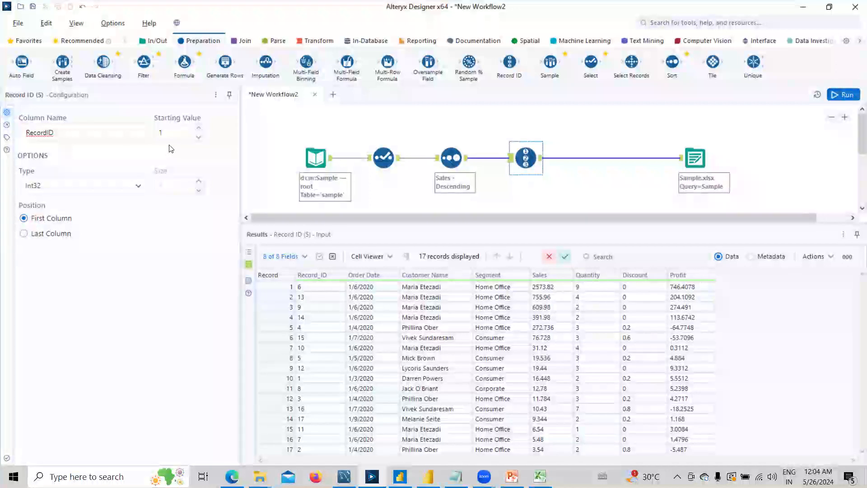
After the file-locked error, close the Sample workbook in Excel without saving and rerun the workflow.
click(835, 94)
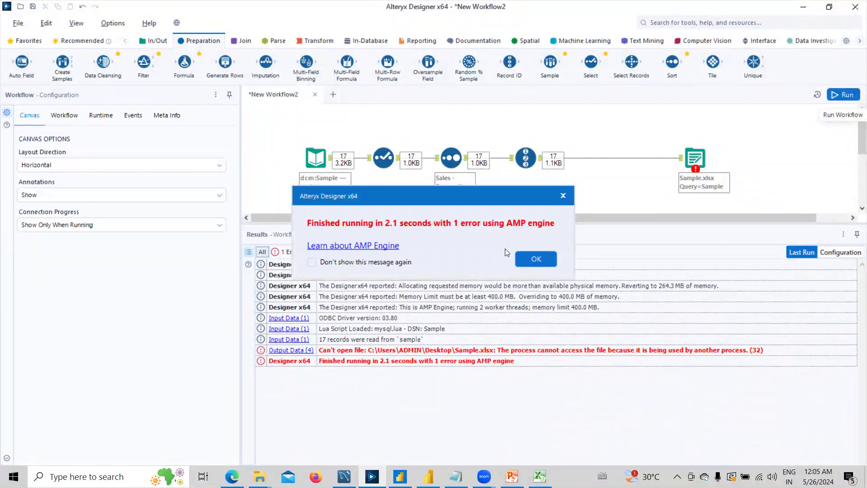
click(532, 260)
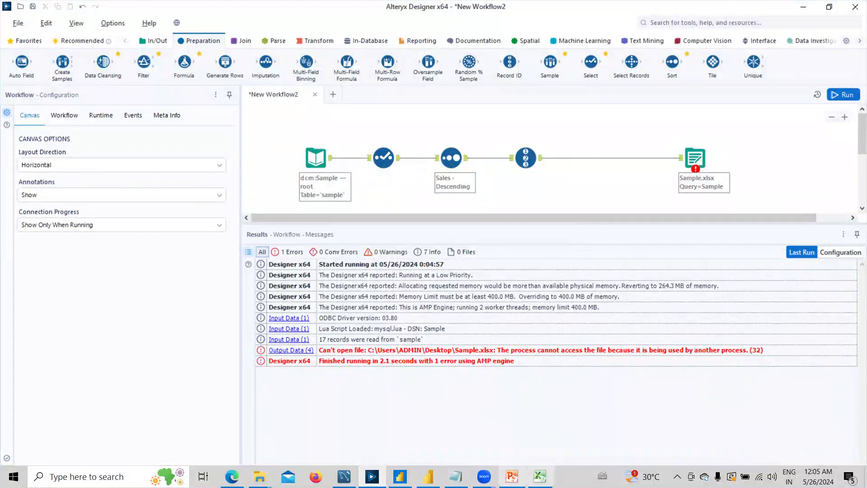
click(540, 476)
click(118, 167)
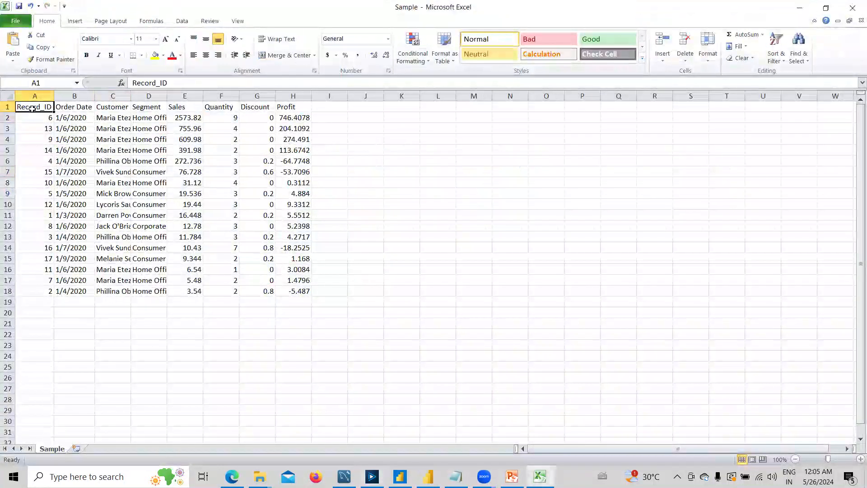
drag(34, 107, 326, 311)
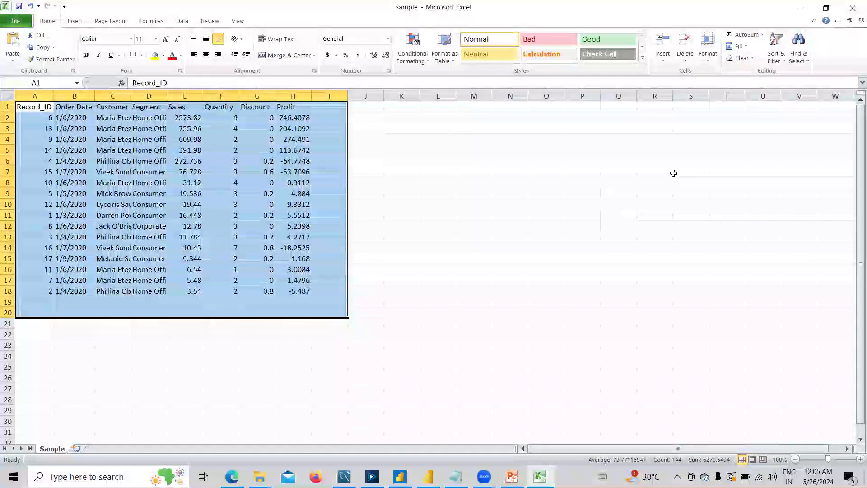
click(851, 13)
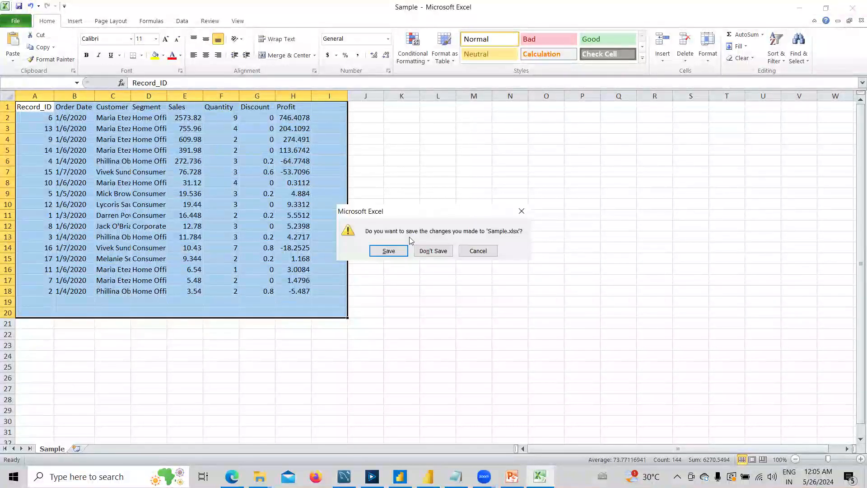
click(430, 248)
click(845, 96)
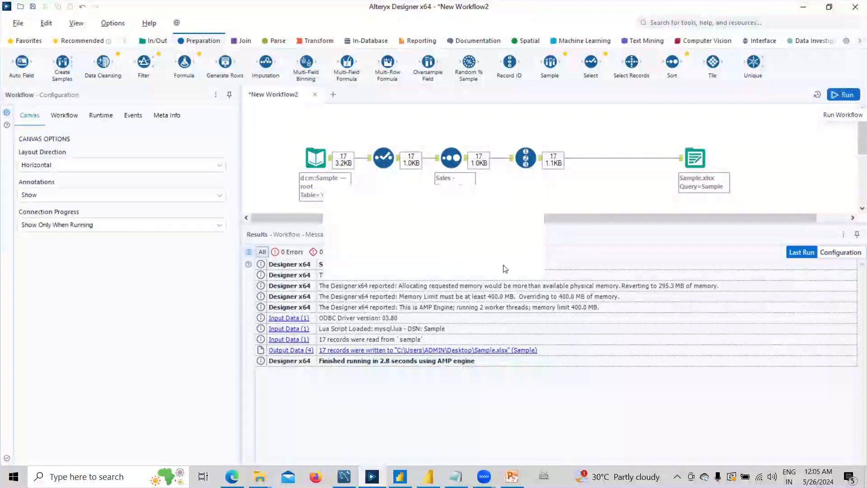
Inspect the Sales-sorted results and the field choices of the earlier Select step.
click(503, 257)
click(532, 174)
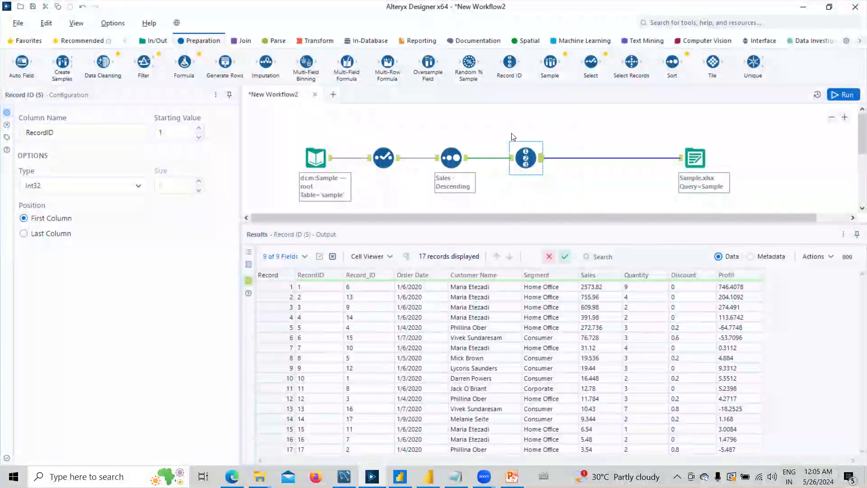
click(450, 156)
click(383, 157)
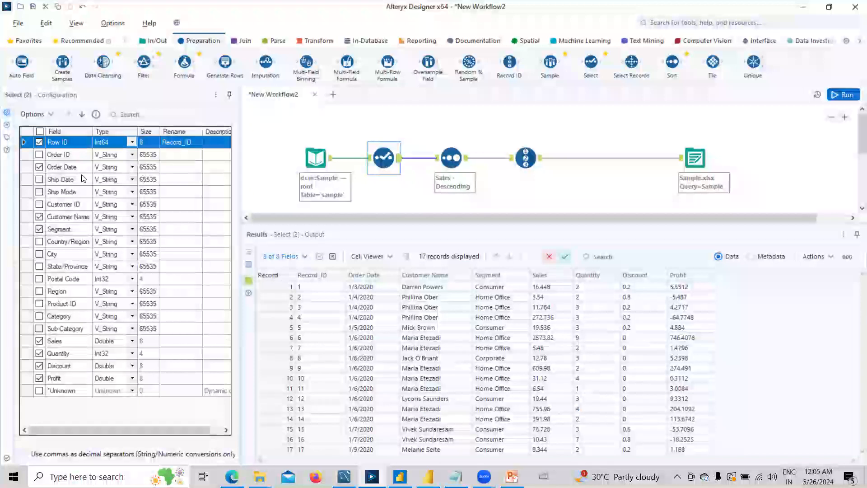
Add a Select before the output that drops Record_ID, rerun, and view its output.
drag(591, 62, 595, 158)
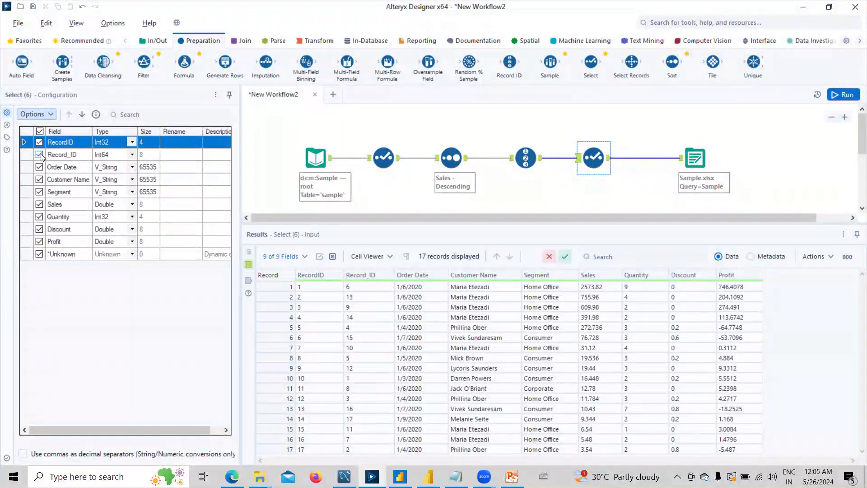
click(41, 155)
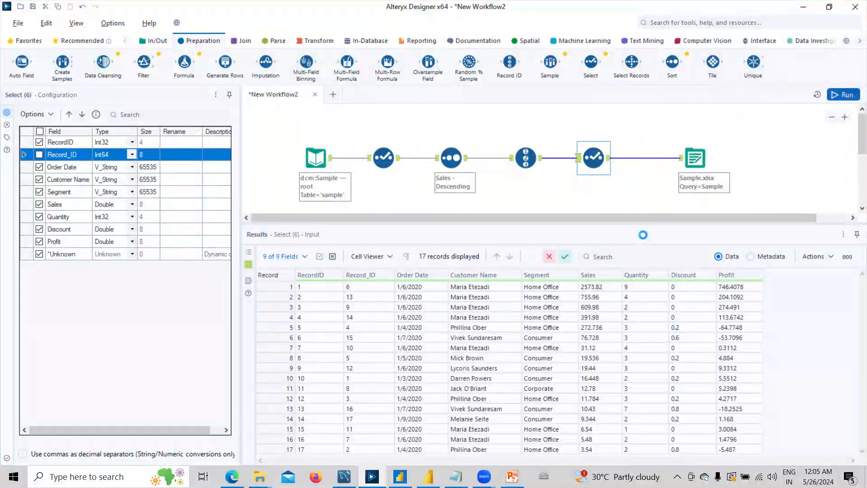
key(ctrl+r)
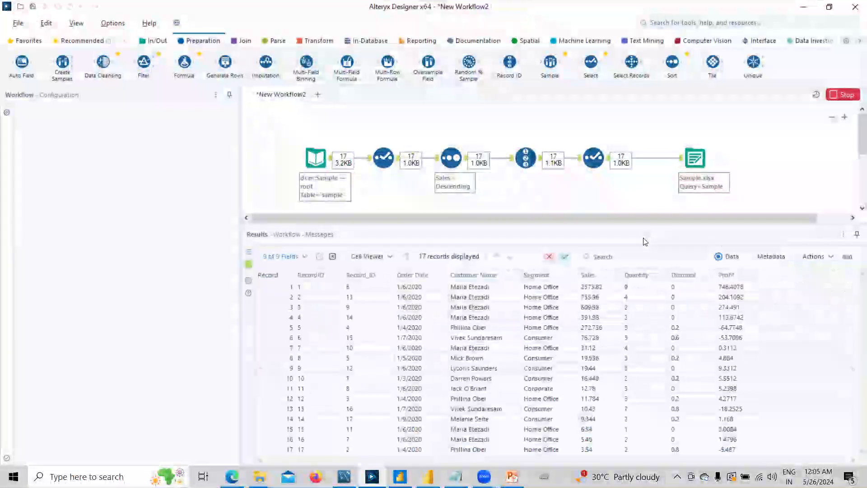
click(506, 258)
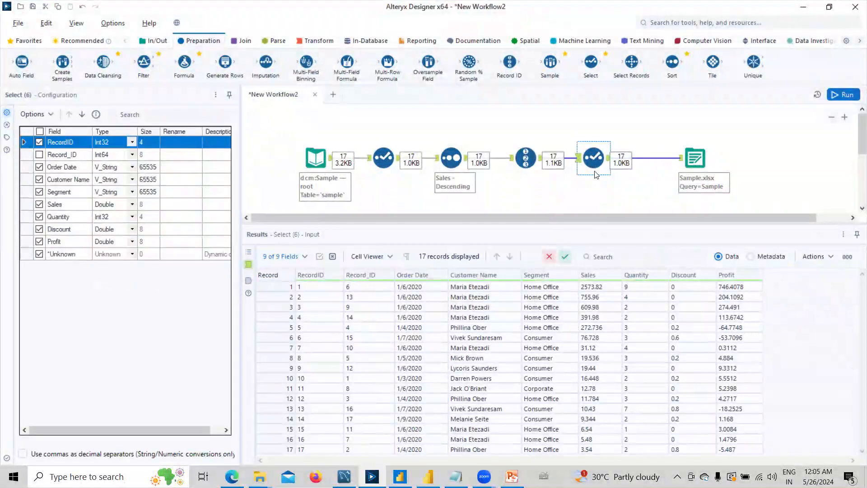
click(609, 160)
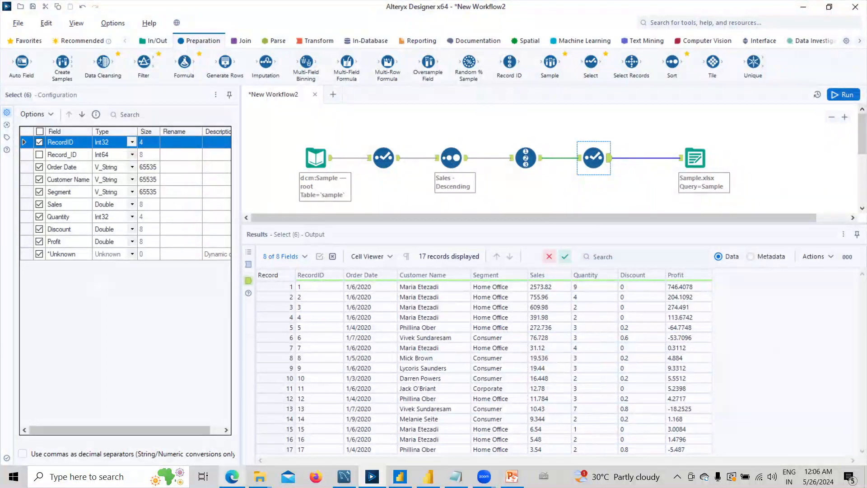
Refresh the Desktop folder listing and open the Sample.xlsx workbook.
mouse_move(260, 475)
click(251, 440)
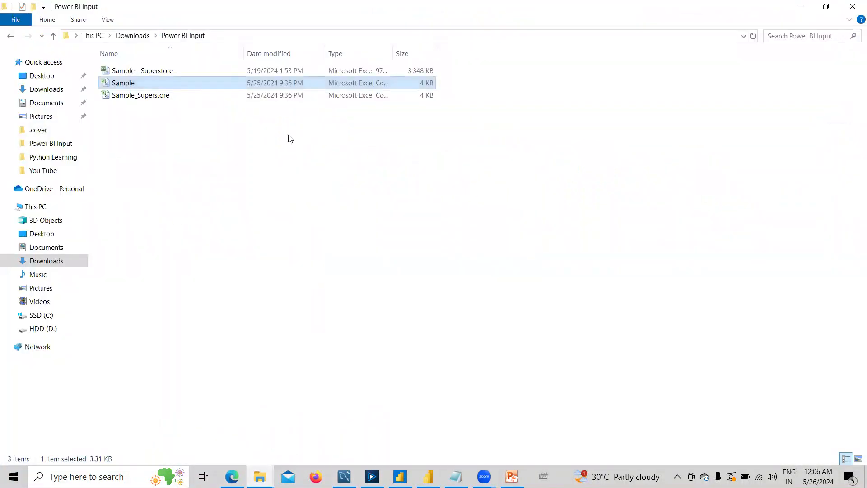
mouse_move(253, 470)
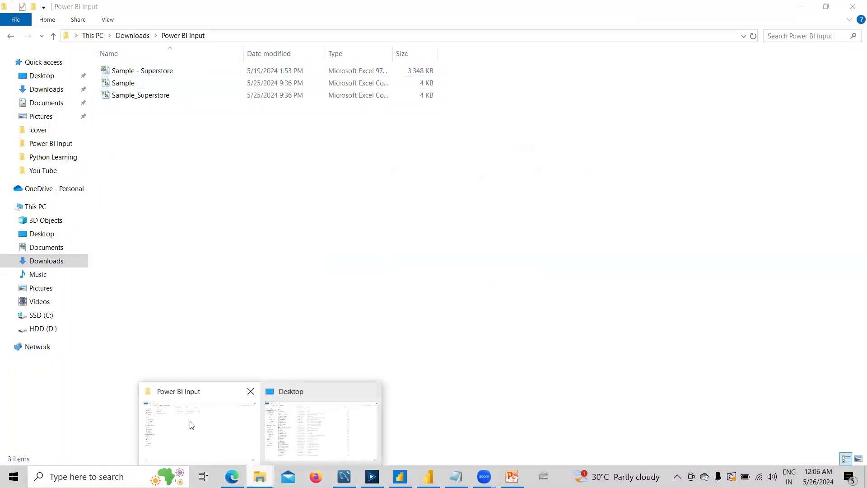
click(303, 428)
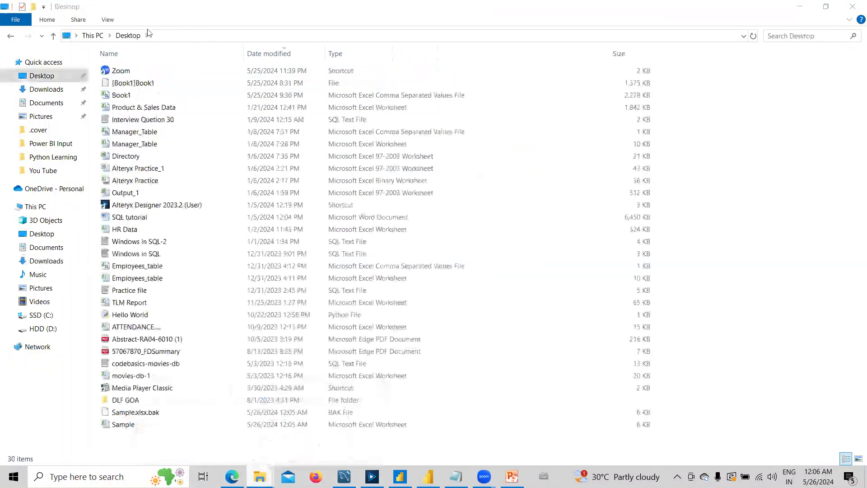
right_click(705, 226)
click(731, 214)
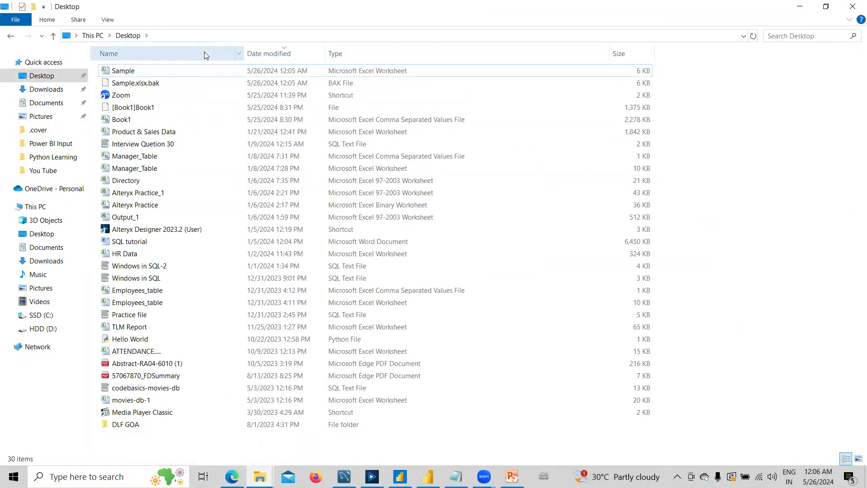
click(135, 72)
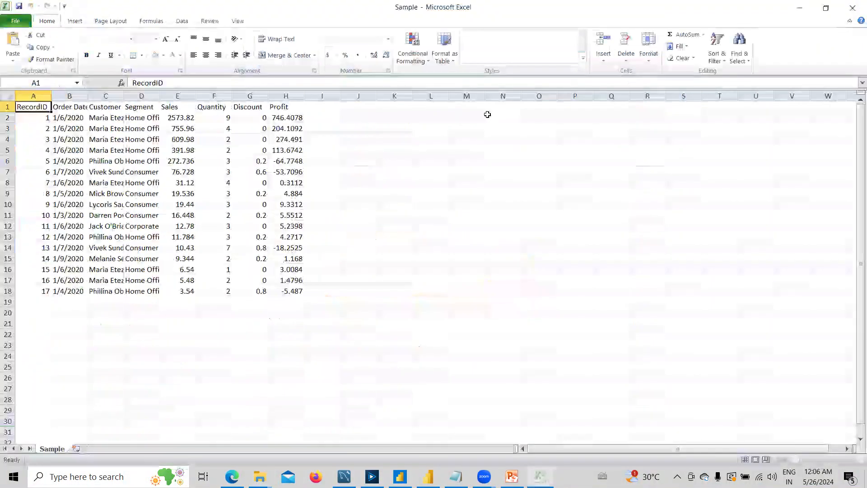
Autofit columns A and B, check cell C11, then switch to MySQL Workbench.
double_click(47, 97)
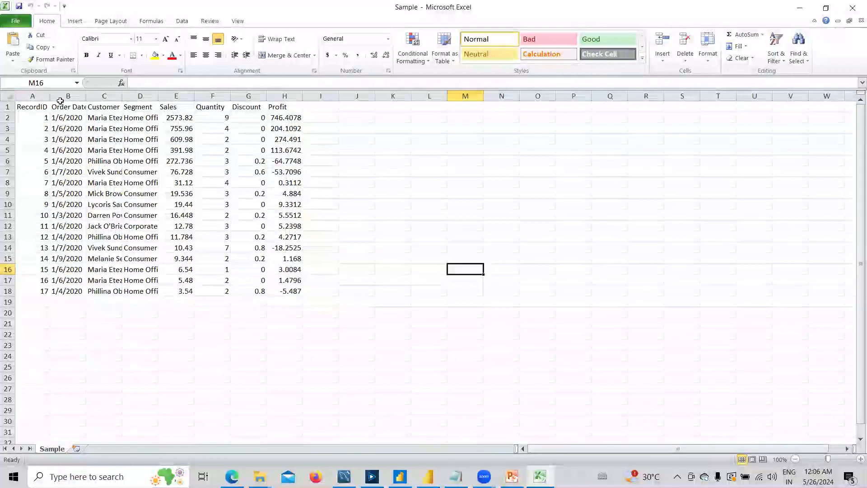
double_click(87, 96)
click(108, 215)
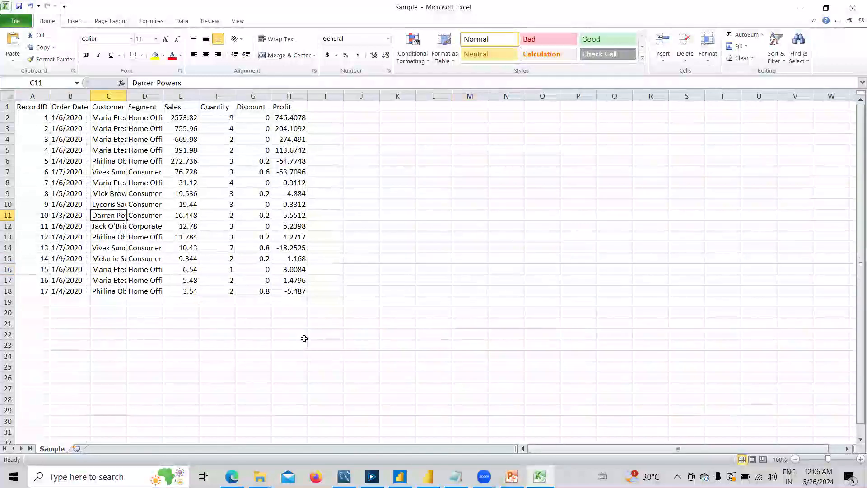
click(344, 476)
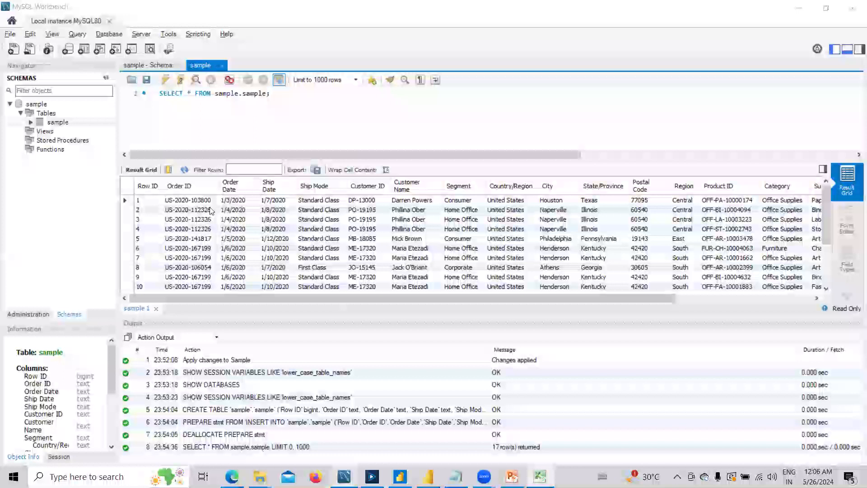